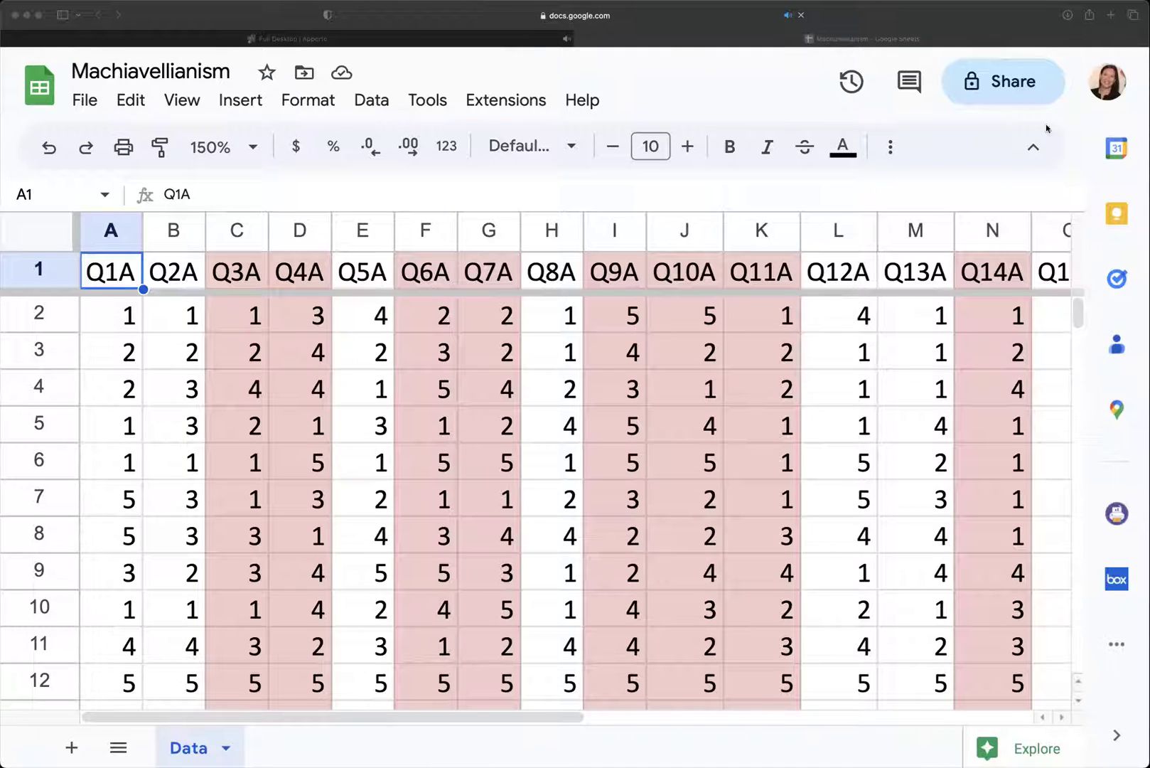
# - Insert one blank column between the Q2A and Q3A columns of the Machiavellianism sheet
pyautogui.click(873, 37)
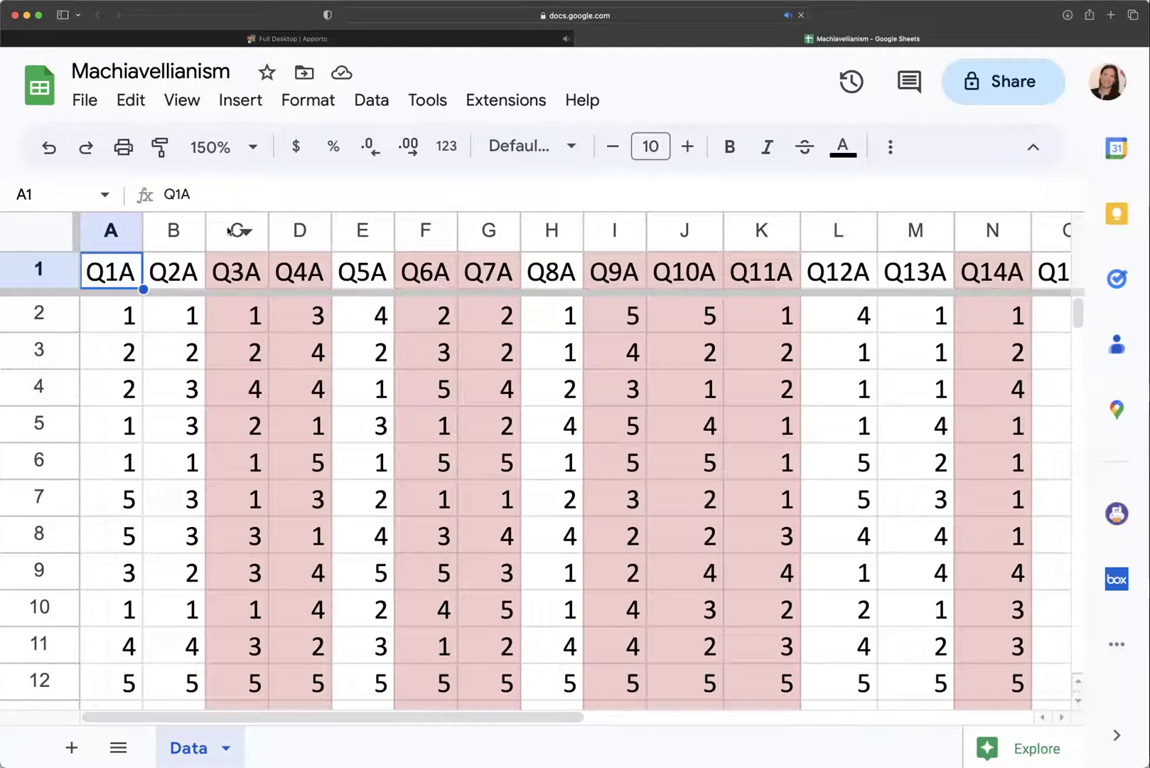
pyautogui.hscroll(6, 583, 303)
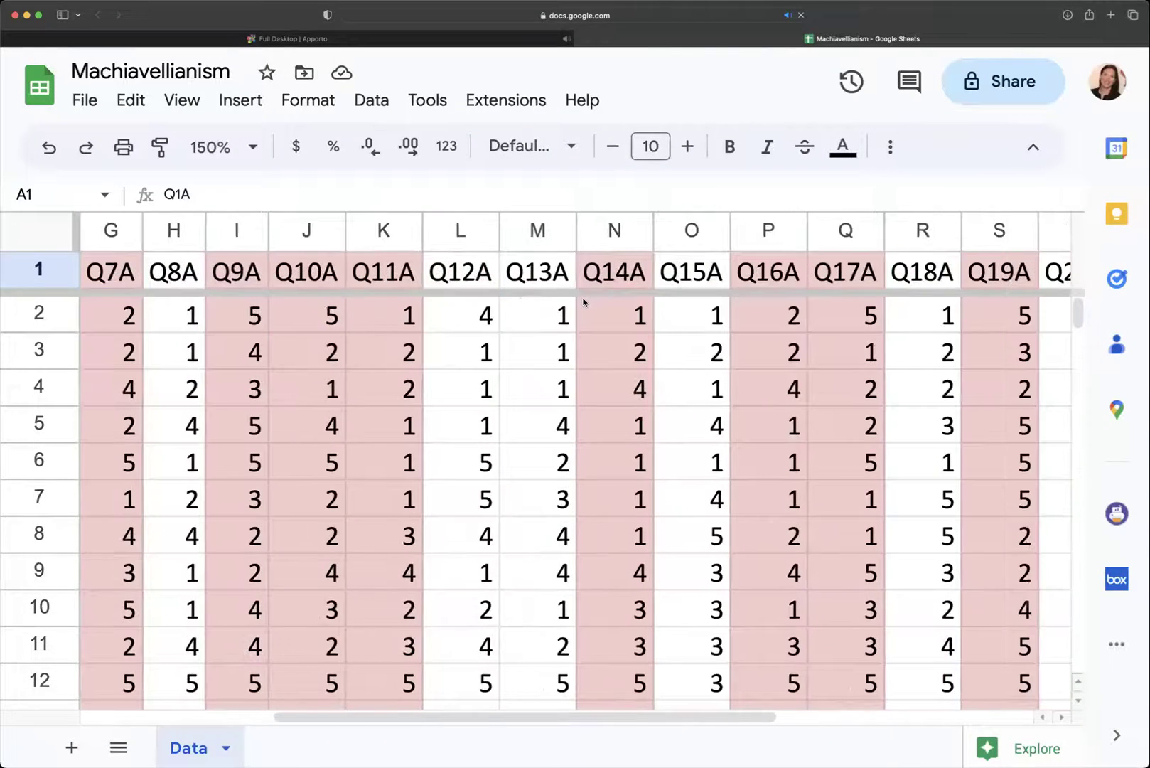
pyautogui.hscroll(3, 582, 302)
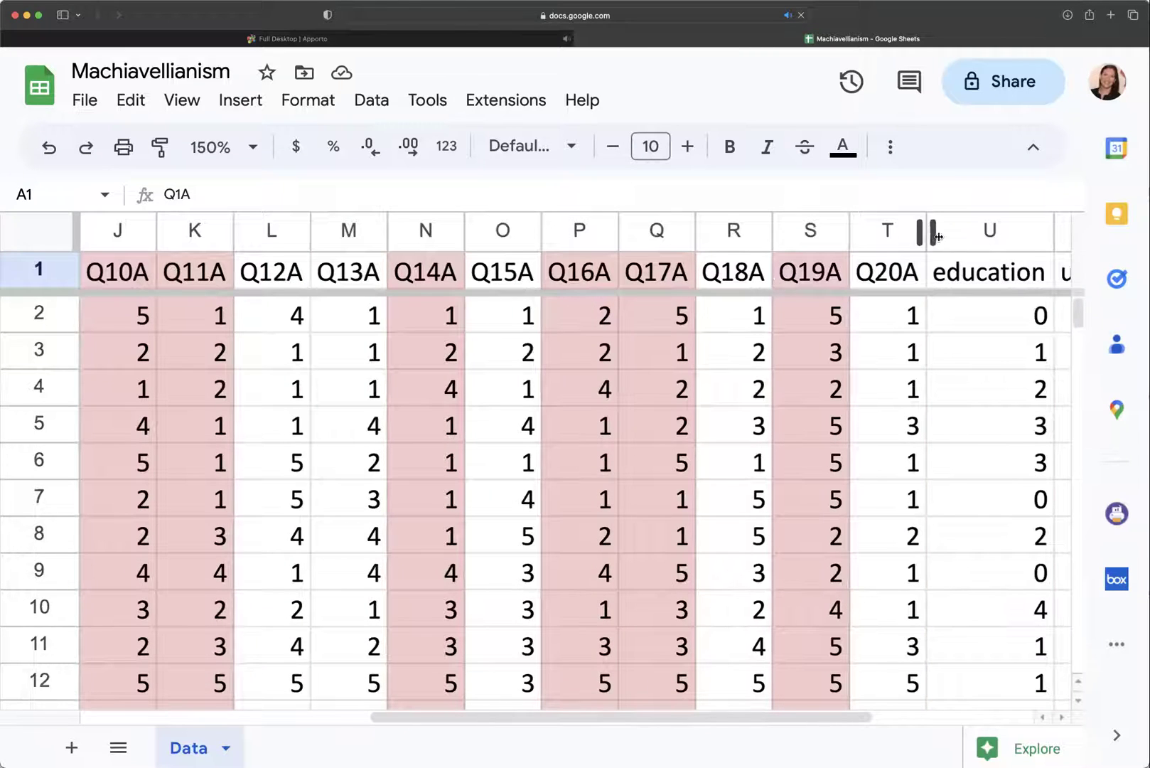
pyautogui.hscroll(-9, 814, 231)
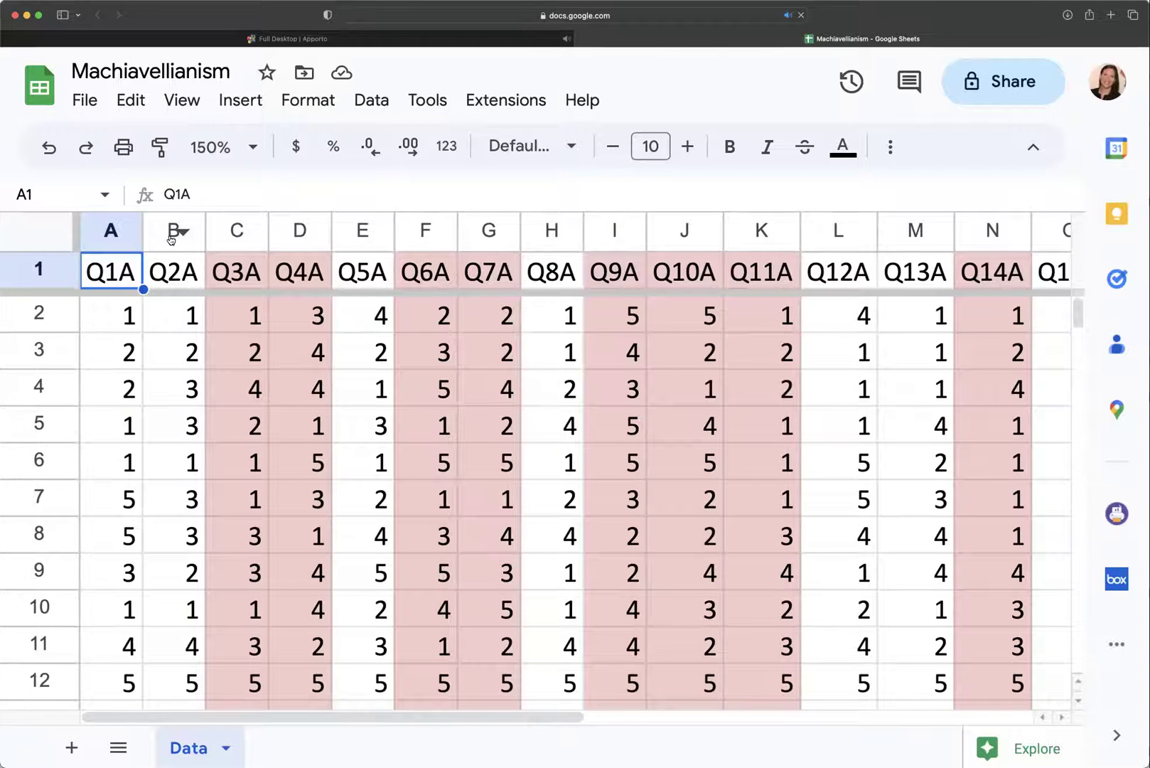
pyautogui.click(168, 239)
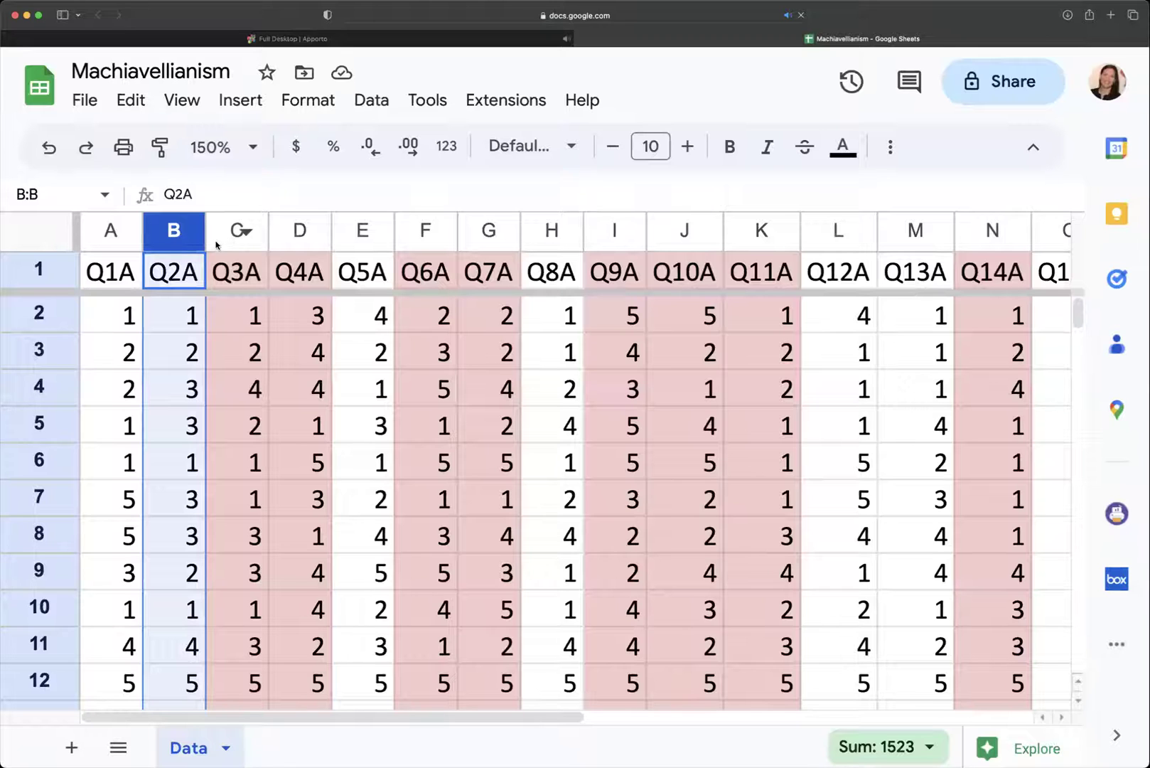
pyautogui.click(236, 280)
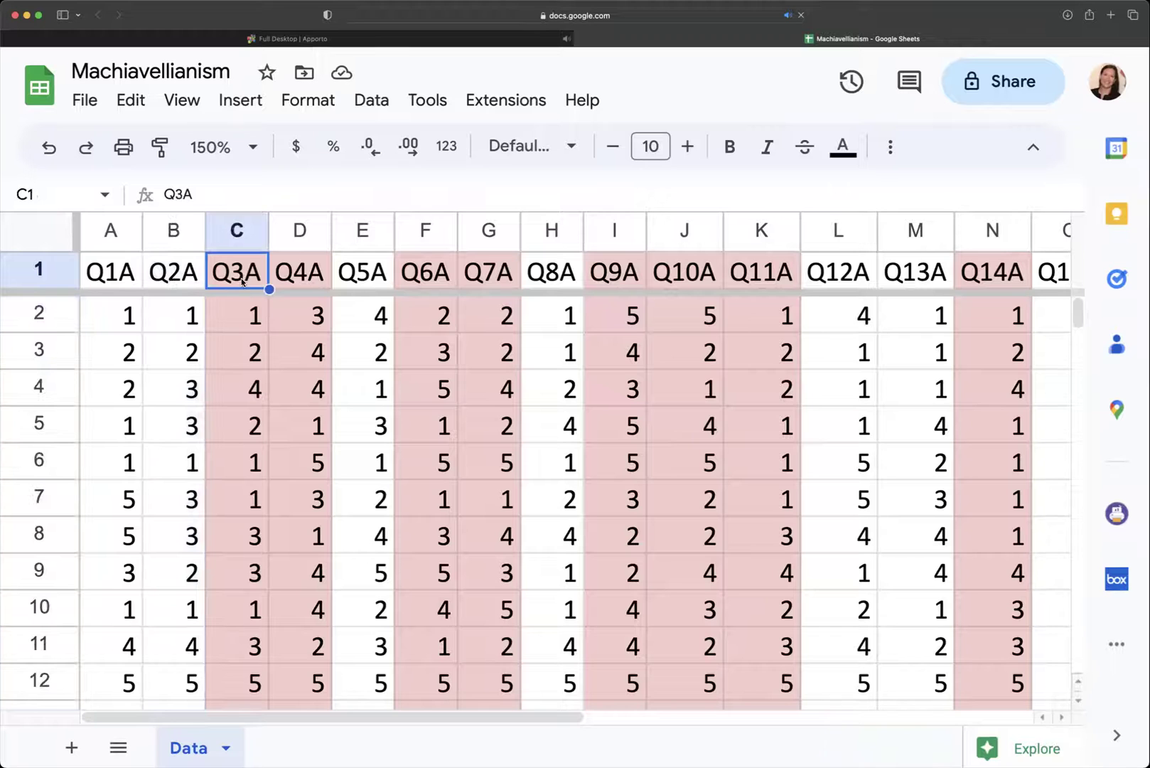
pyautogui.rightClick(179, 234)
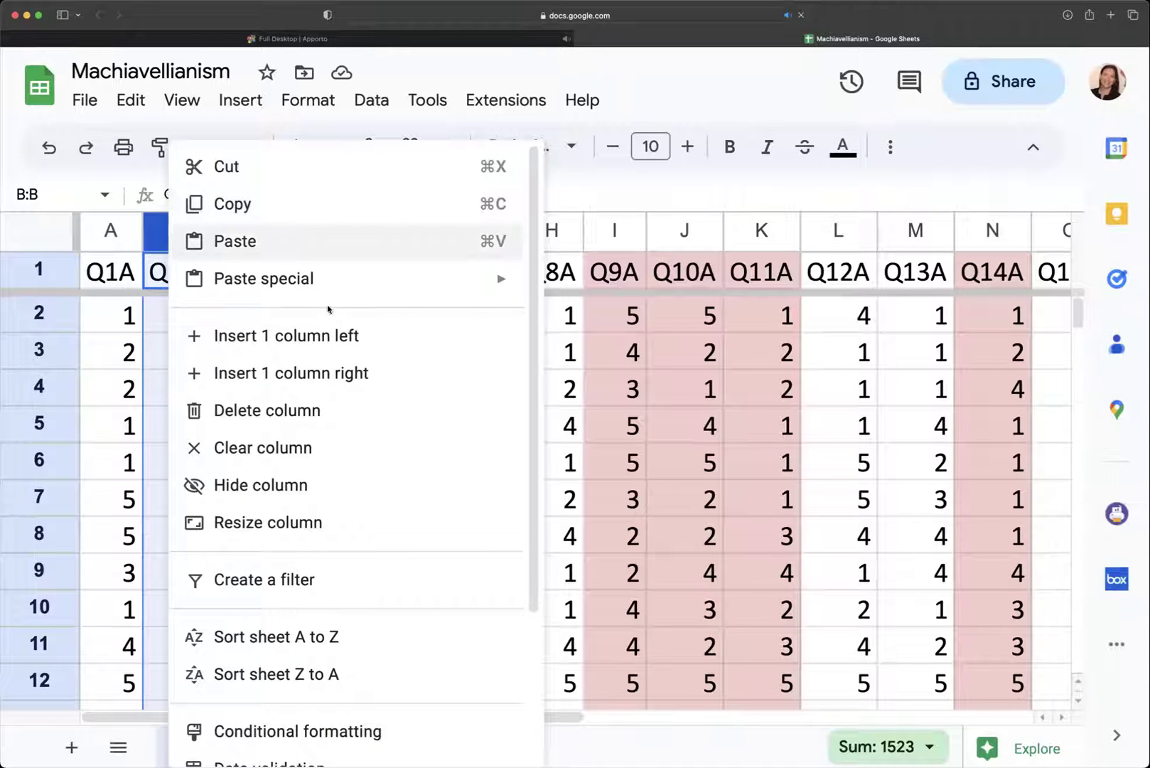
pyautogui.click(326, 374)
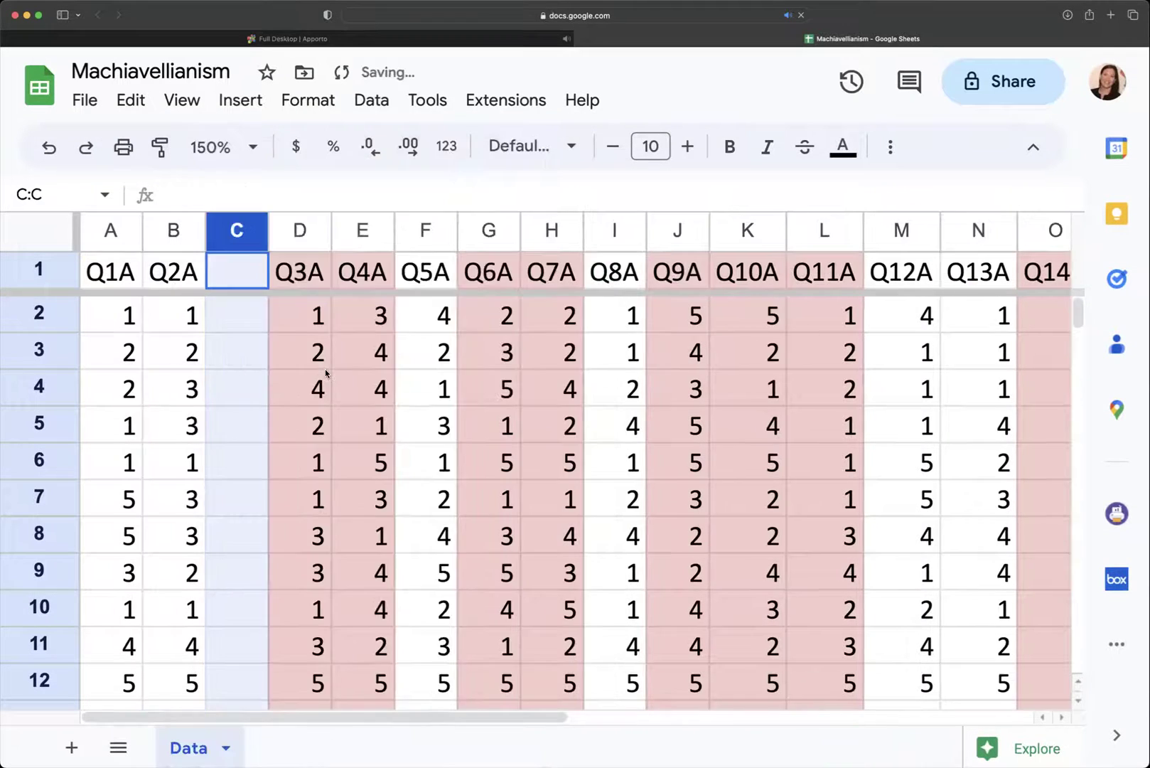
pyautogui.click(226, 277)
pyautogui.rightClick(303, 228)
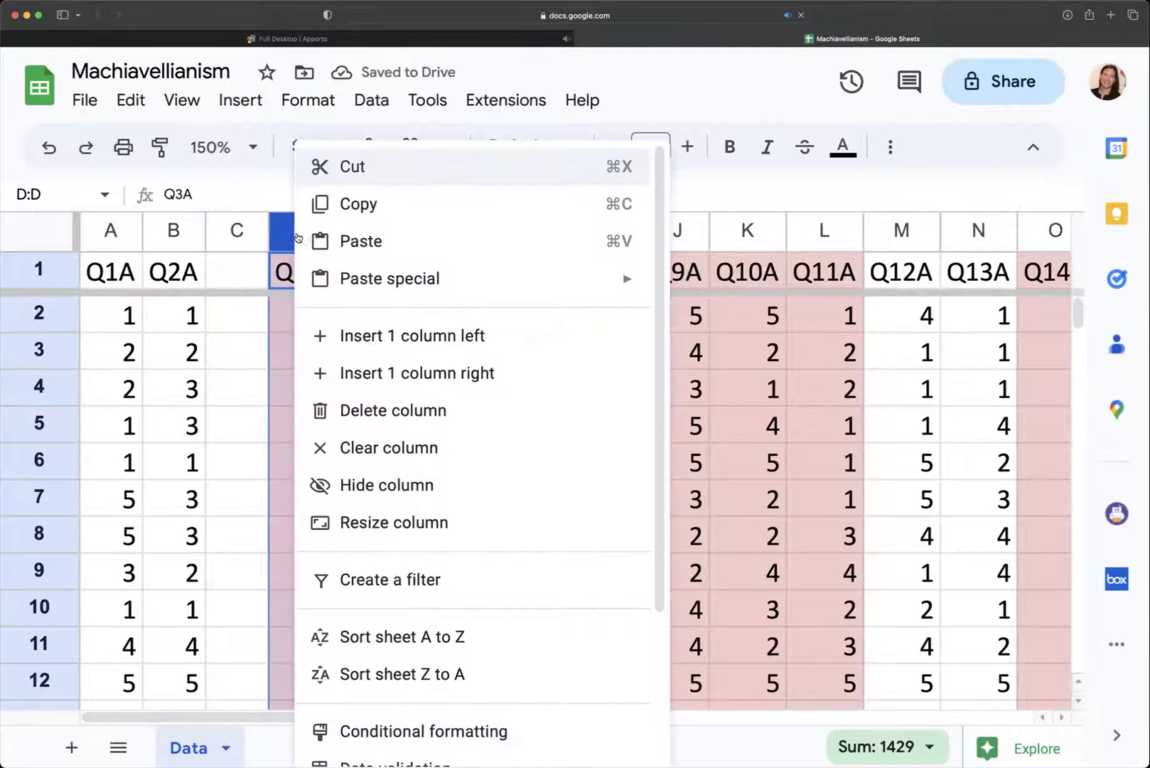
pyautogui.click(445, 342)
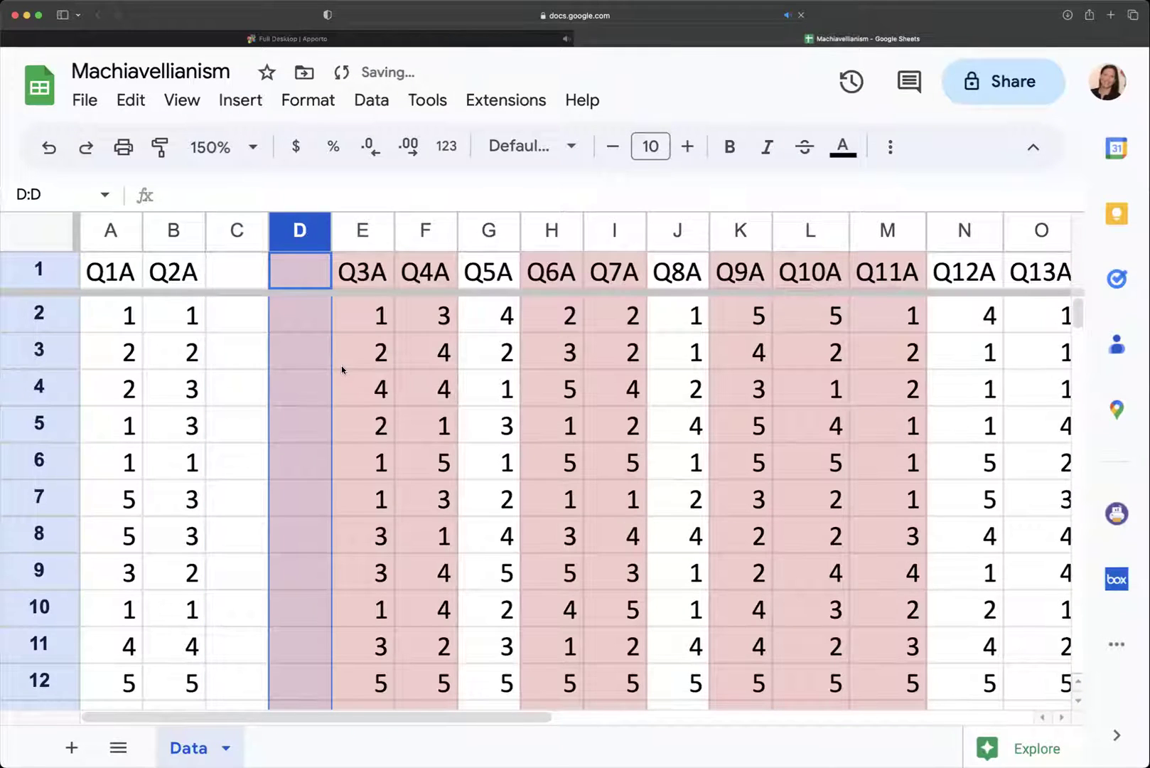
pyautogui.press('super+z')
pyautogui.click(189, 278)
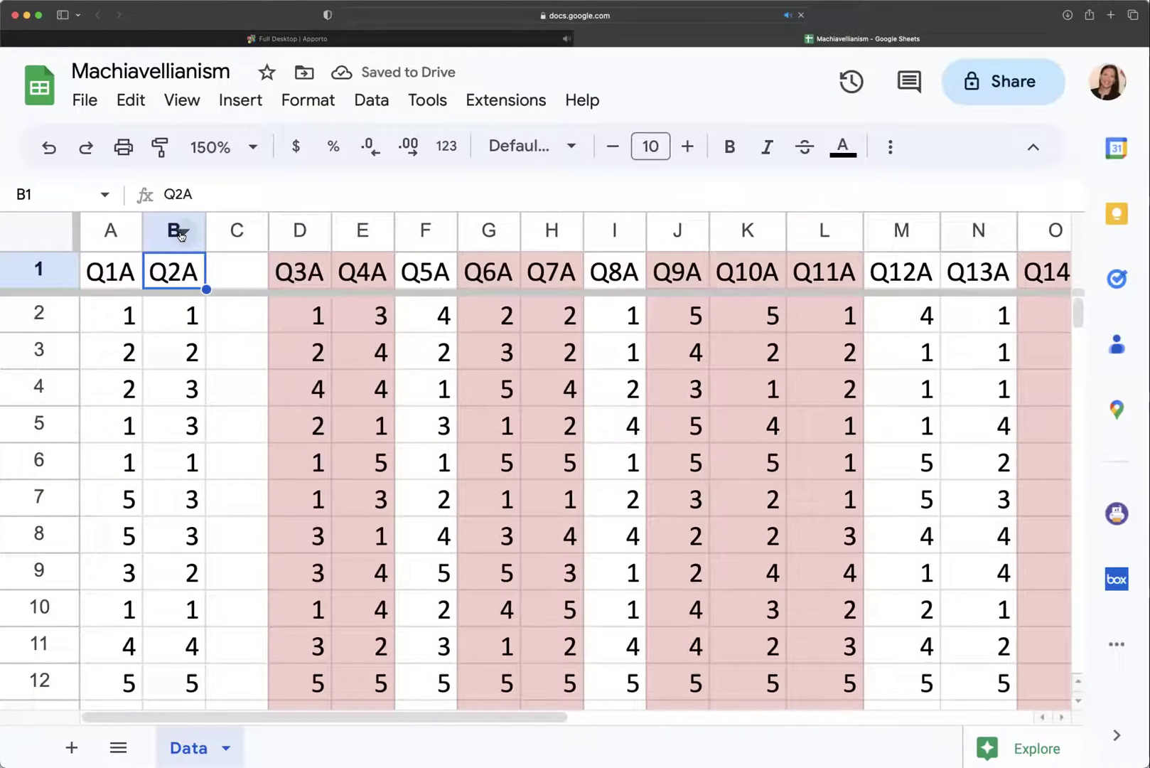
pyautogui.click(155, 239)
pyautogui.rightClick(155, 240)
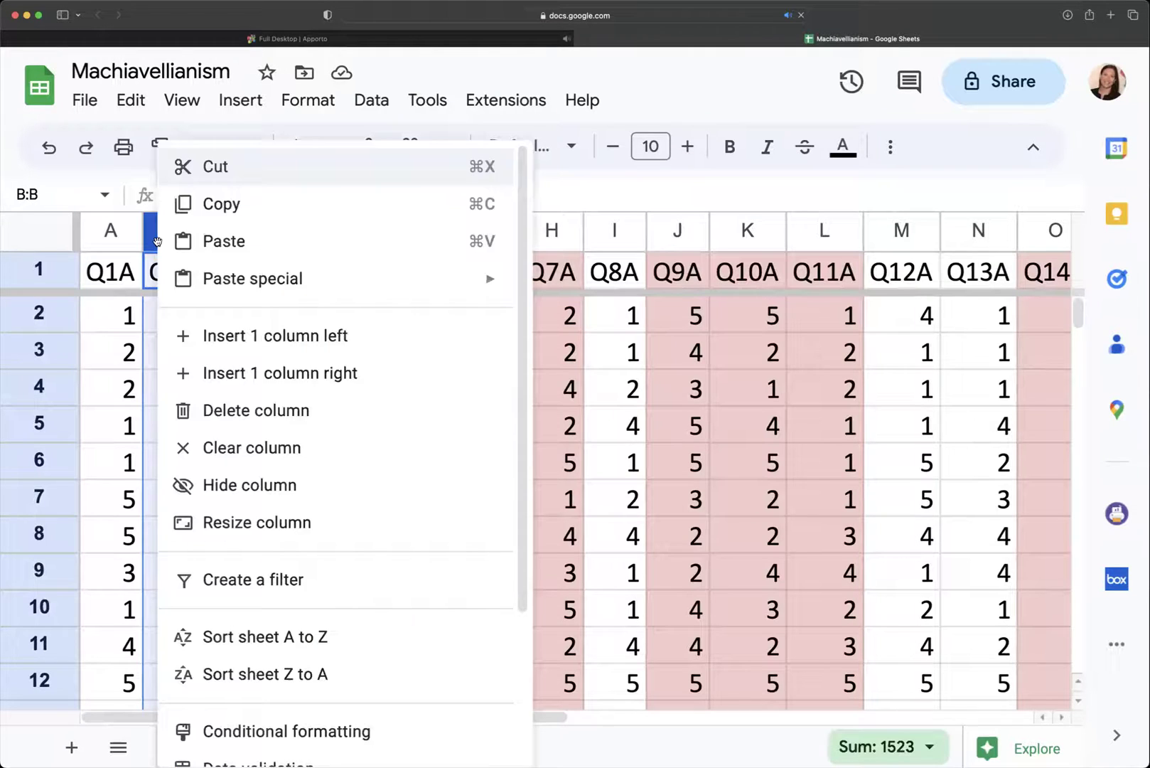
pyautogui.click(280, 374)
# - Enter the header Q3R in cell C1 of the blank column
pyautogui.click(236, 276)
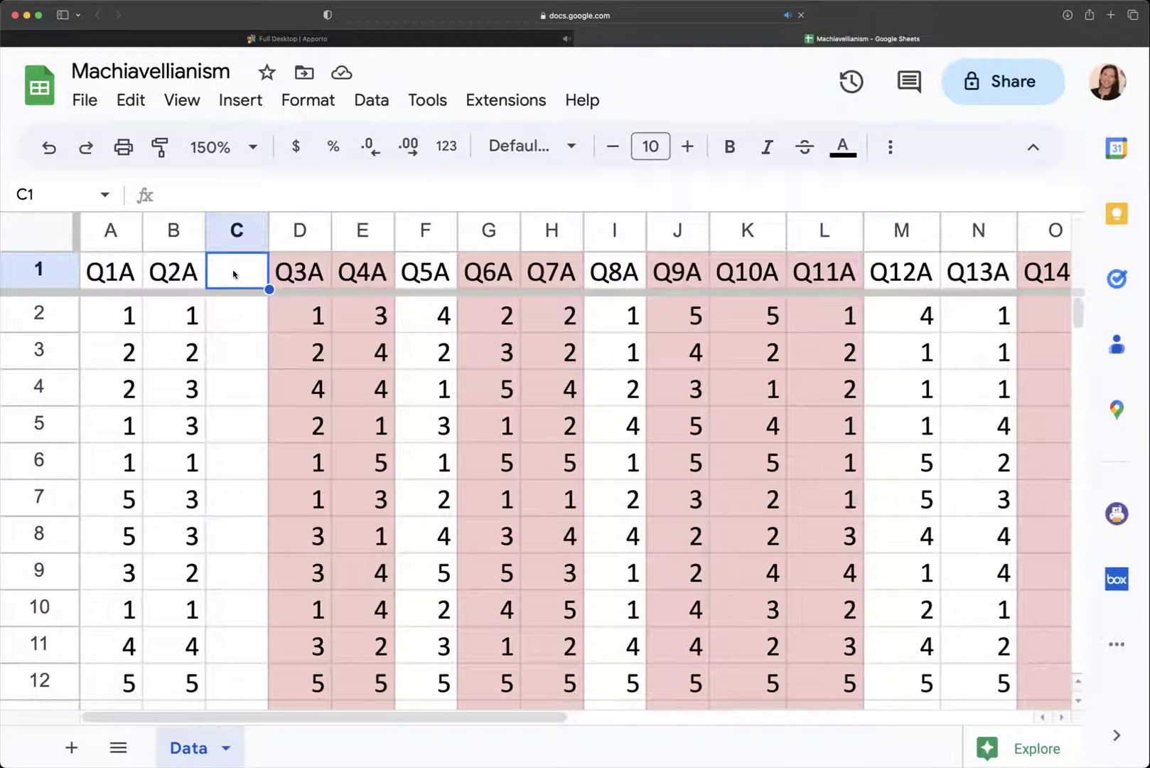
pyautogui.write('Q')
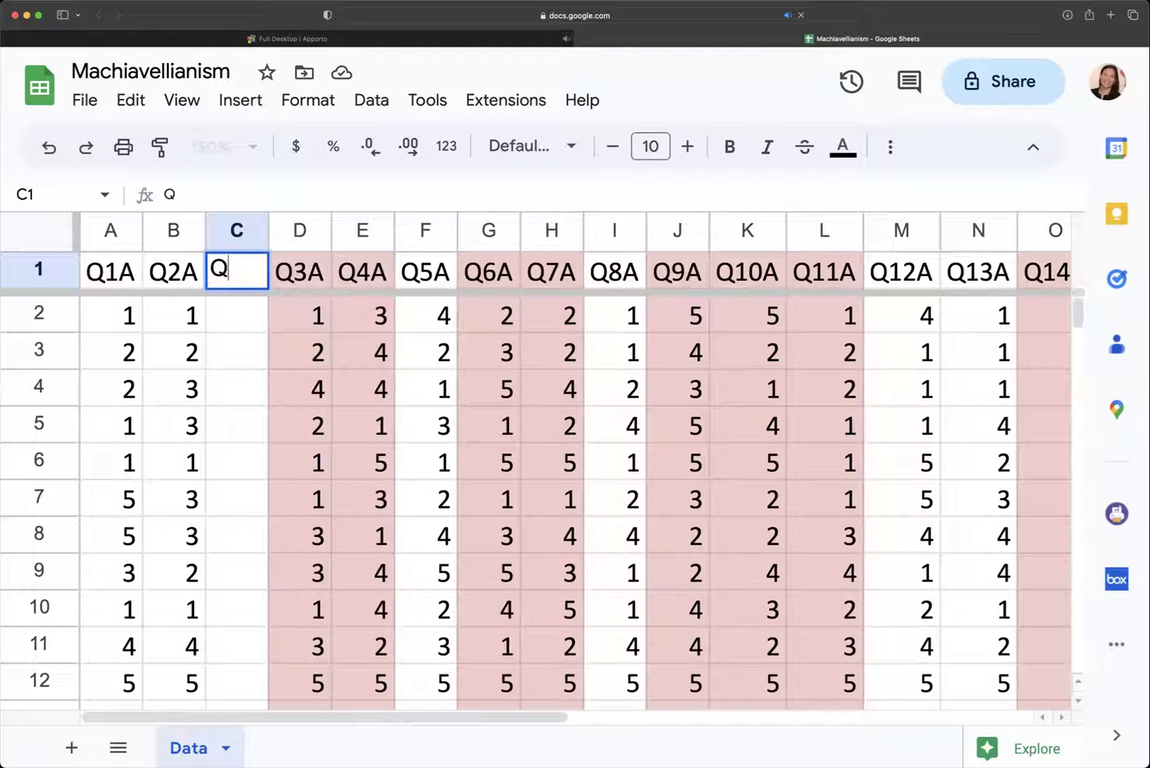
pyautogui.write('3AR')
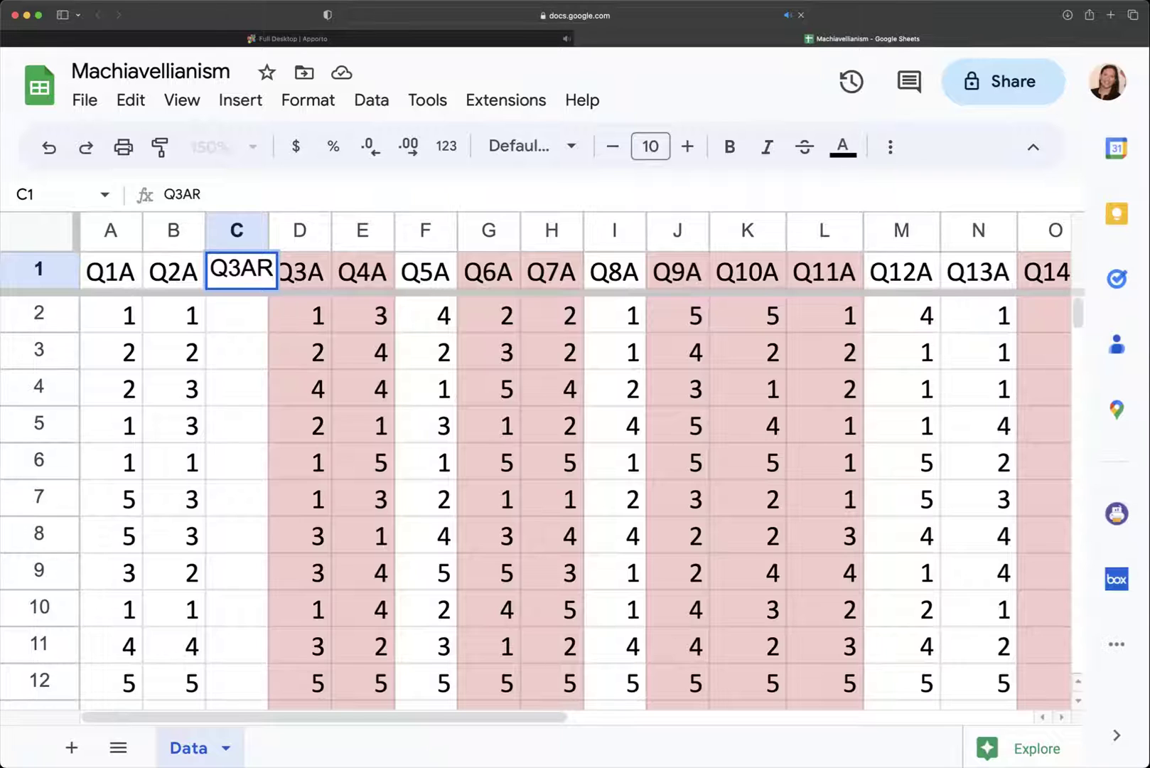
pyautogui.press('BackSpace')
pyautogui.press('BackSpace')
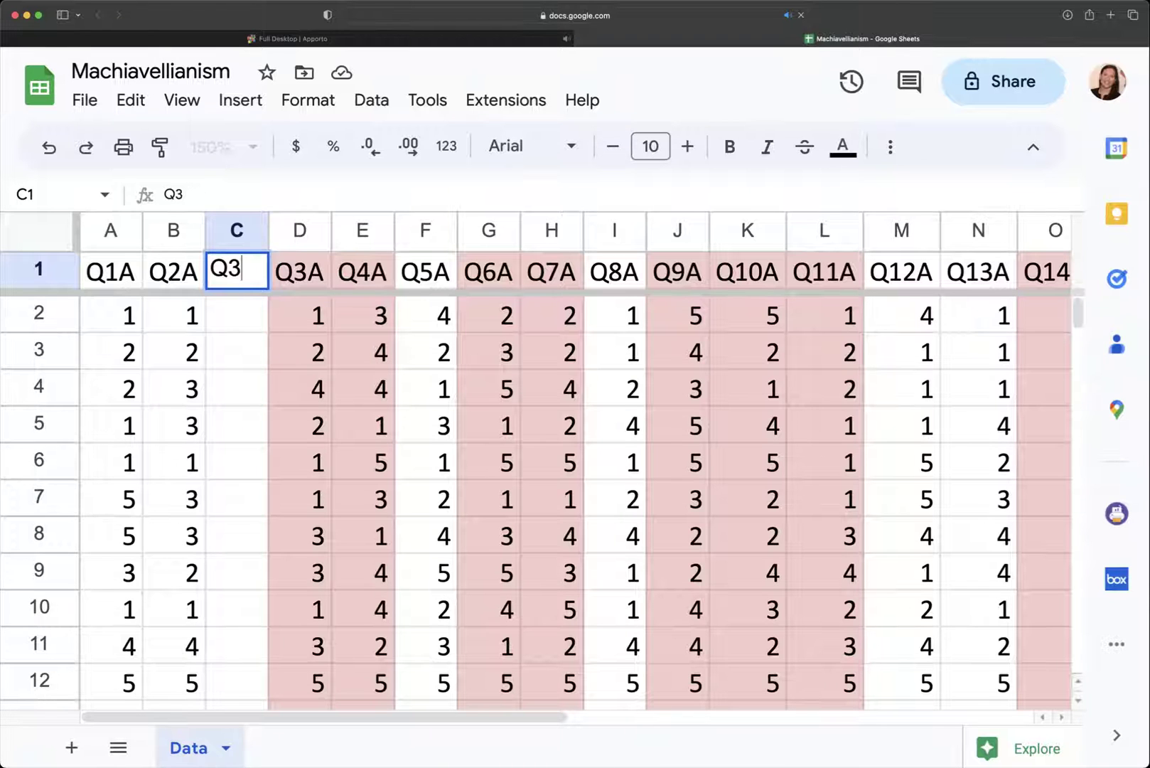
pyautogui.write('R')
pyautogui.press('Return')
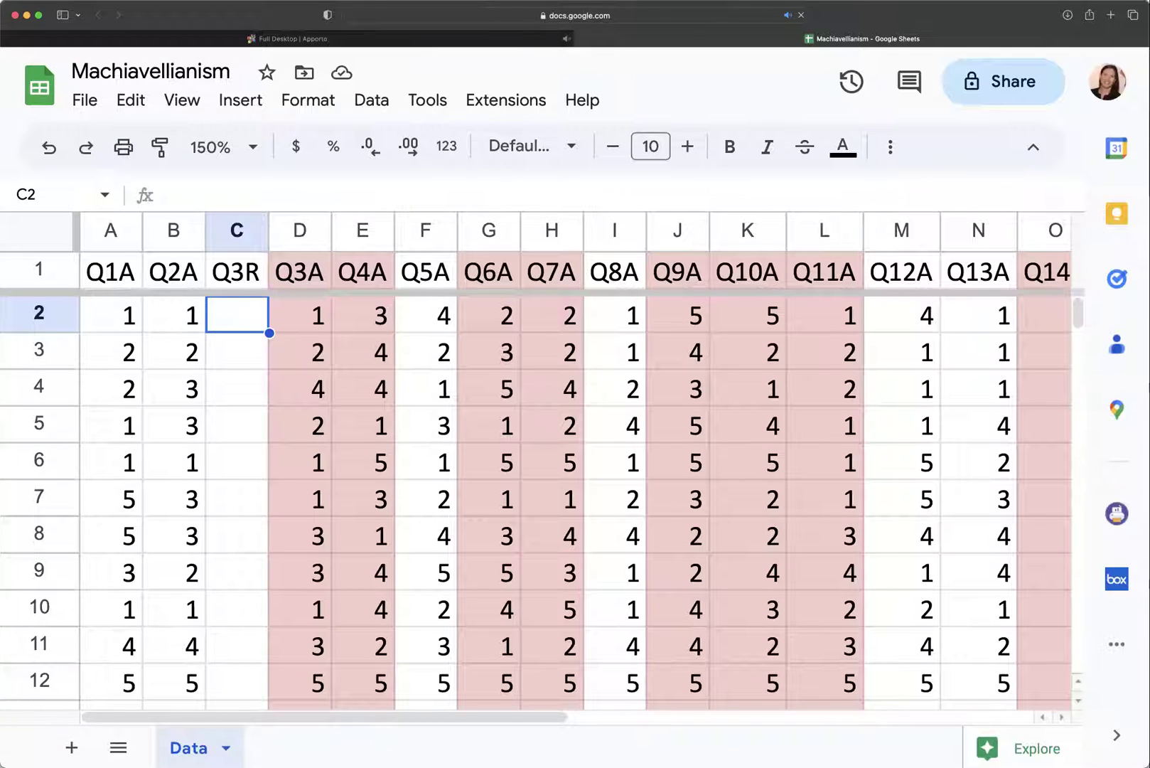
# - Widen column C and fill Q3R with reverse-scored values, using =(5+1)-D2 in C2 and the suggested autofill for the rows below
pyautogui.press('Return')
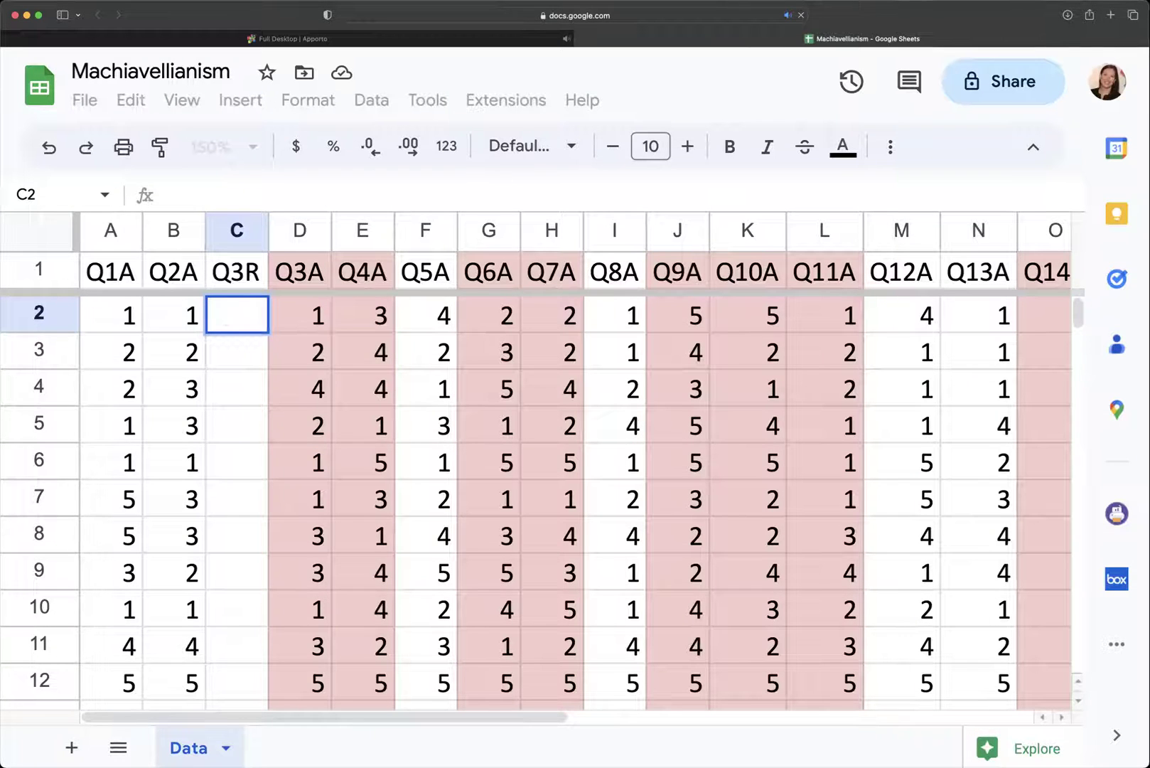
pyautogui.write('=(')
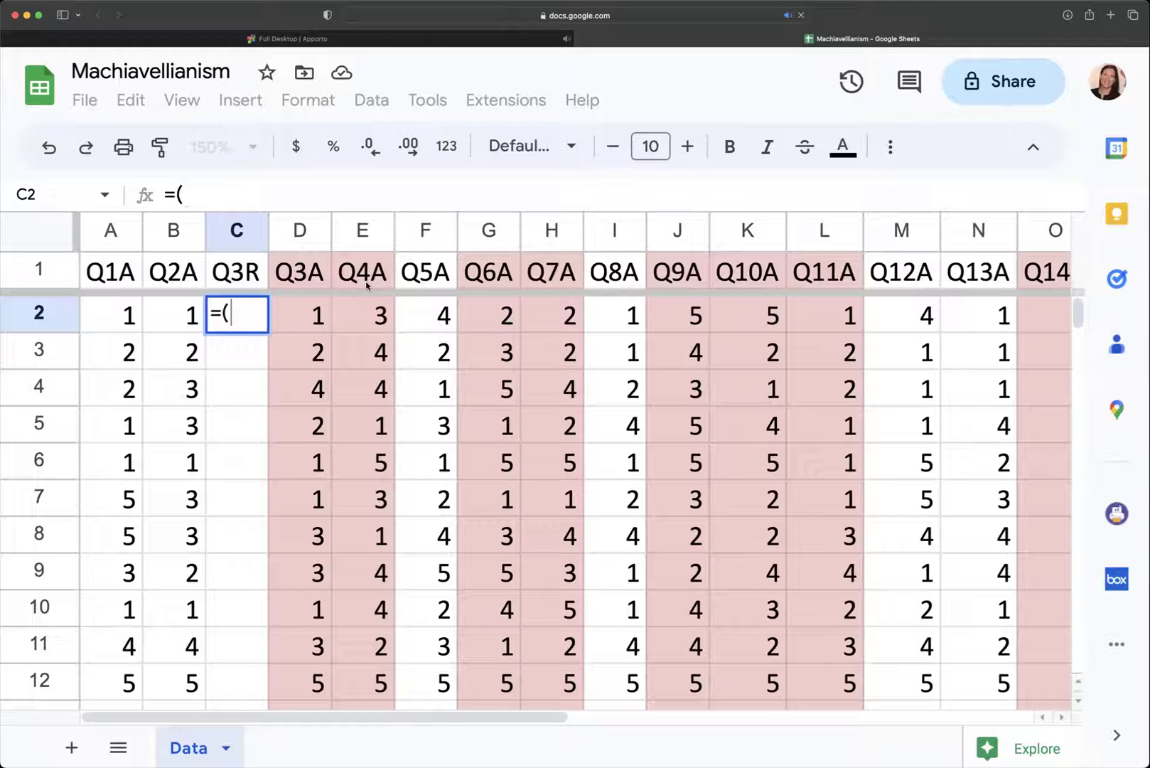
pyautogui.moveTo(269, 229); pyautogui.dragTo(313, 234)
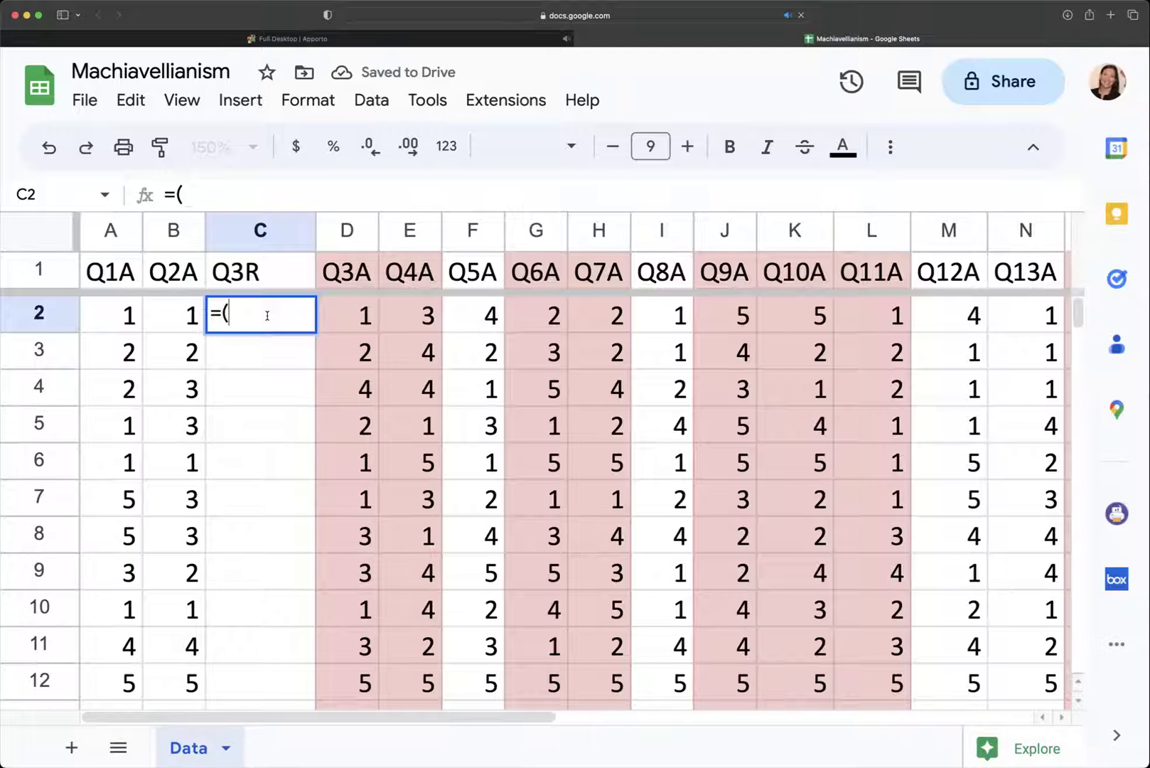
pyautogui.write('5')
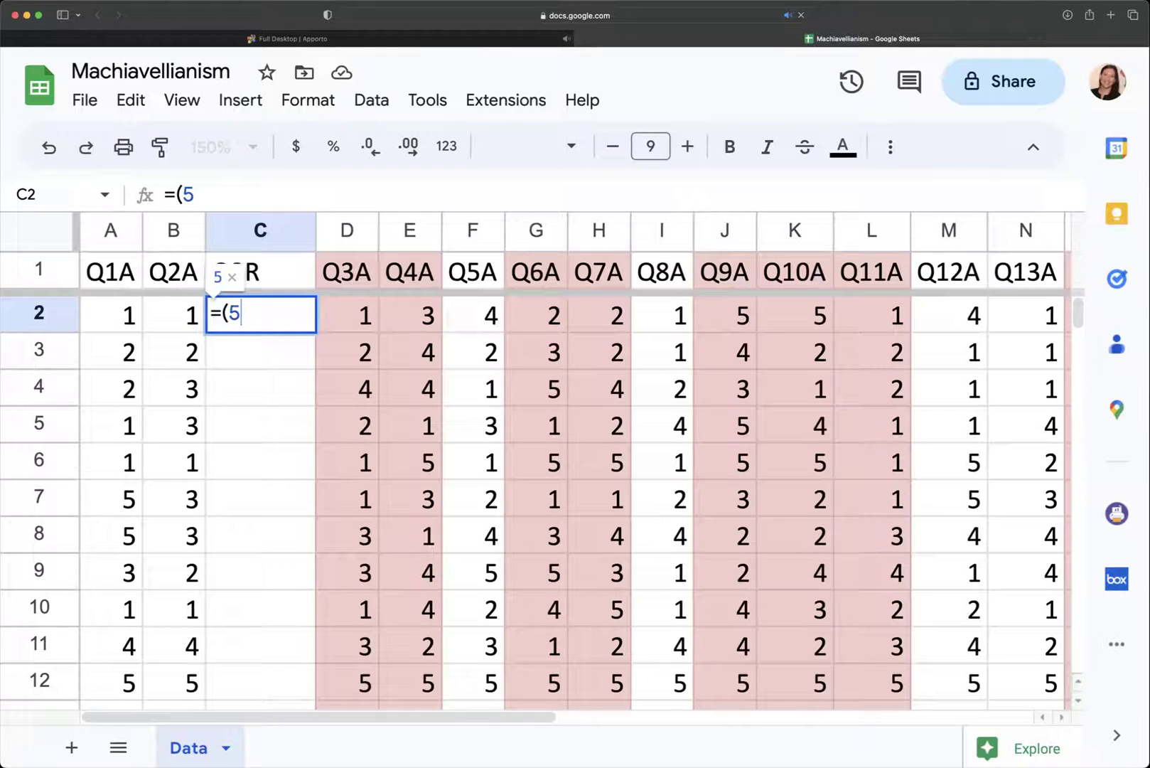
pyautogui.write('+1)')
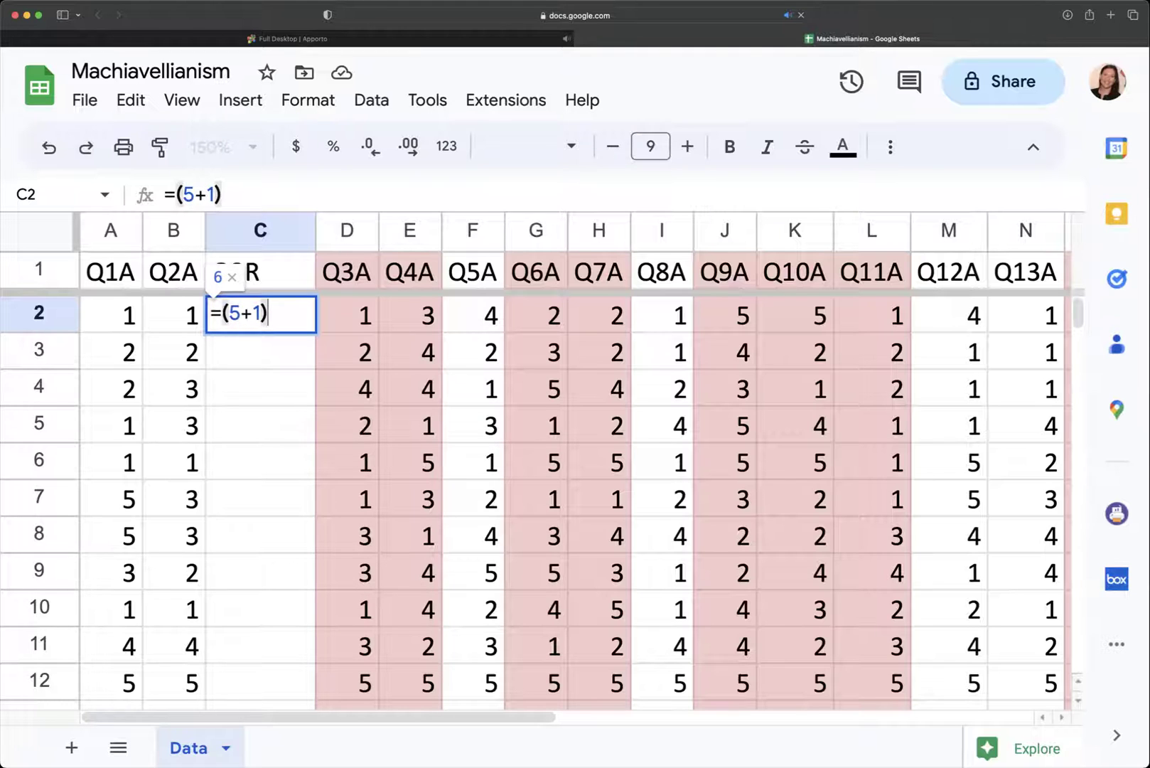
pyautogui.write('-')
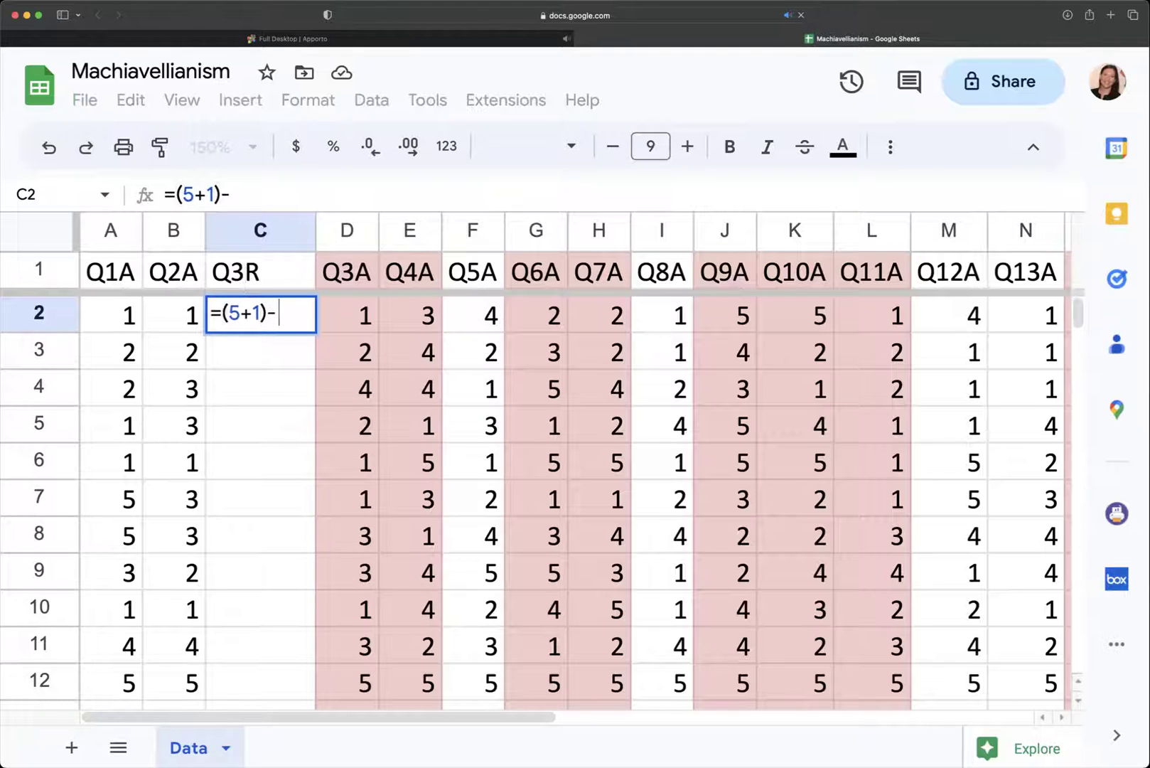
pyautogui.click(363, 316)
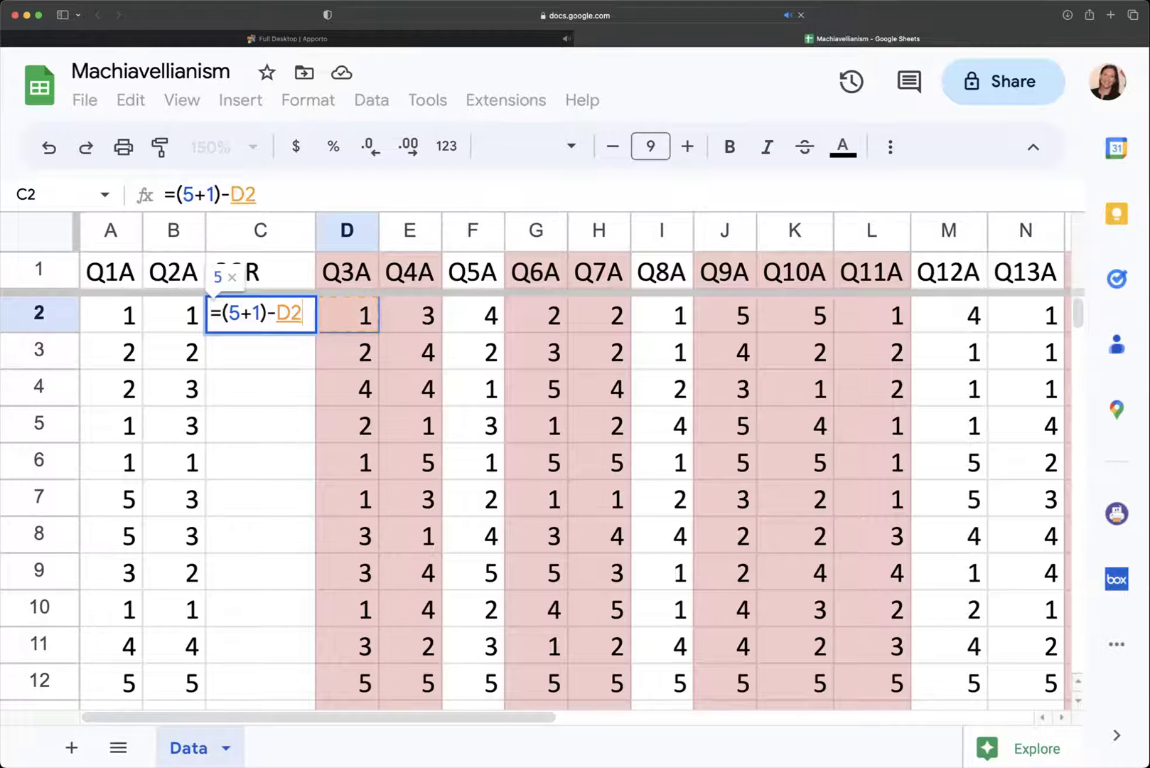
pyautogui.press('Return')
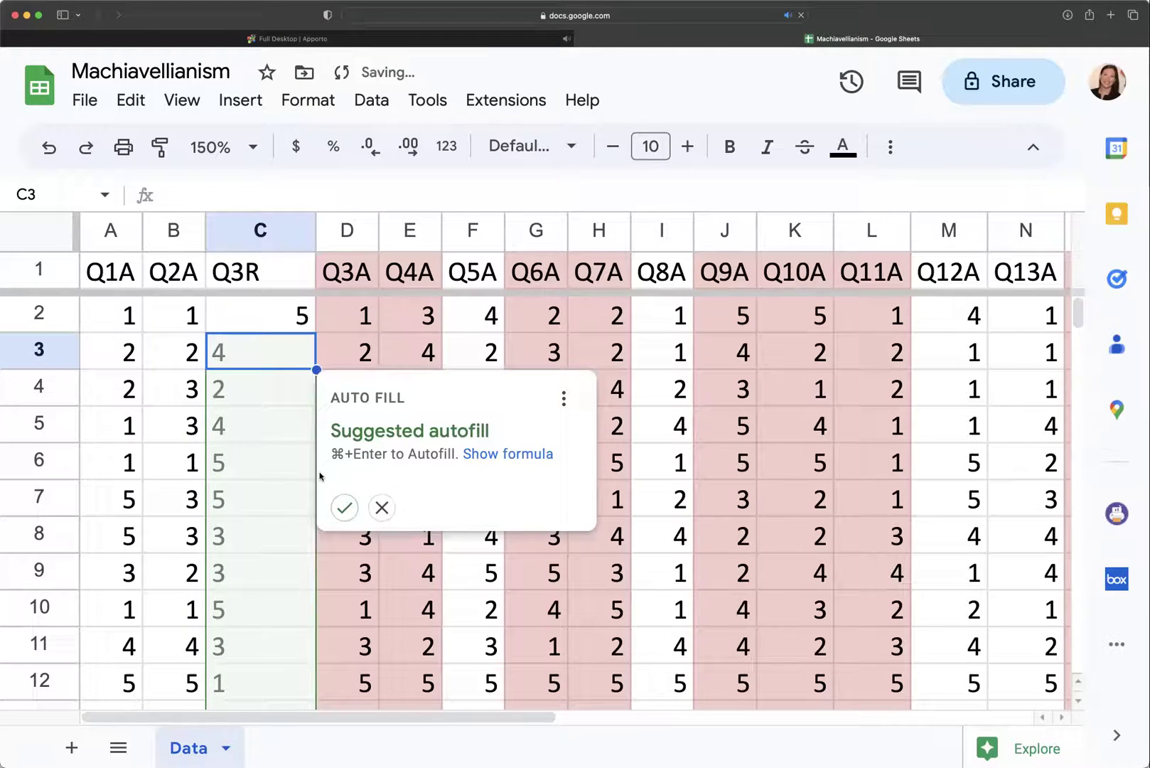
pyautogui.click(345, 508)
# - Compare the Q3R formulas and values in rows 2 to 6 with the original Q3A answers beside them
pyautogui.click(296, 325)
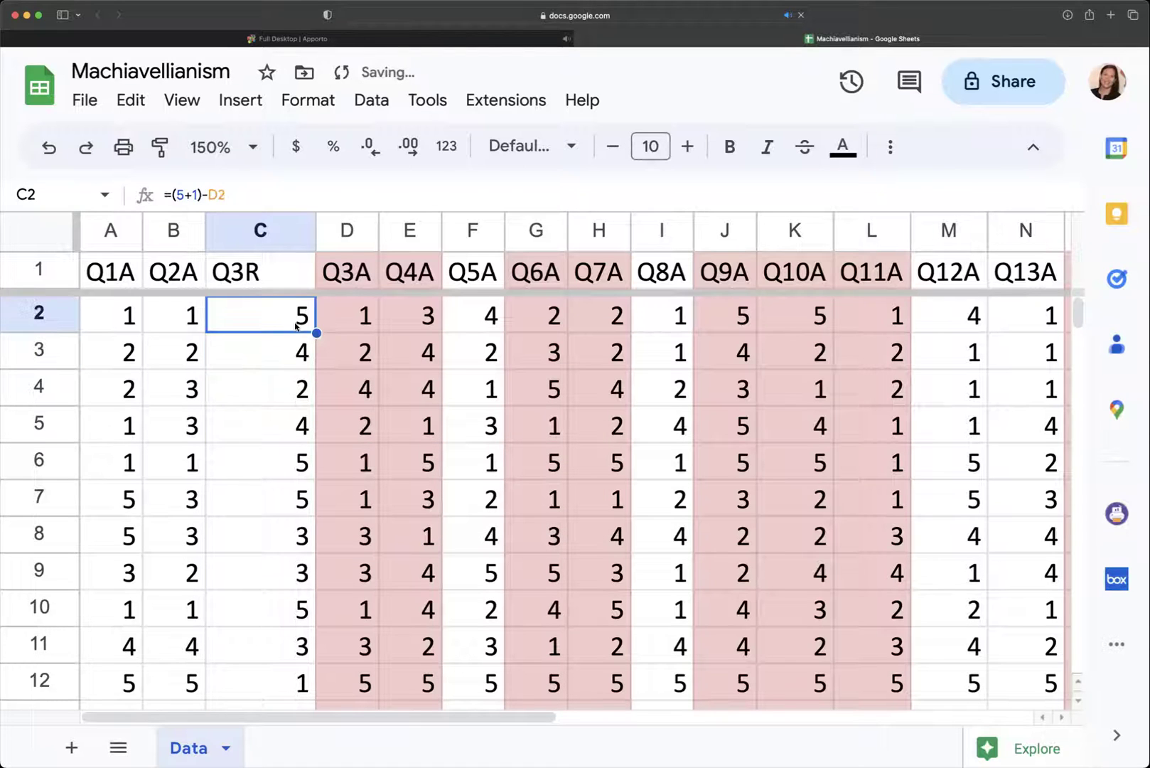
pyautogui.press('Right')
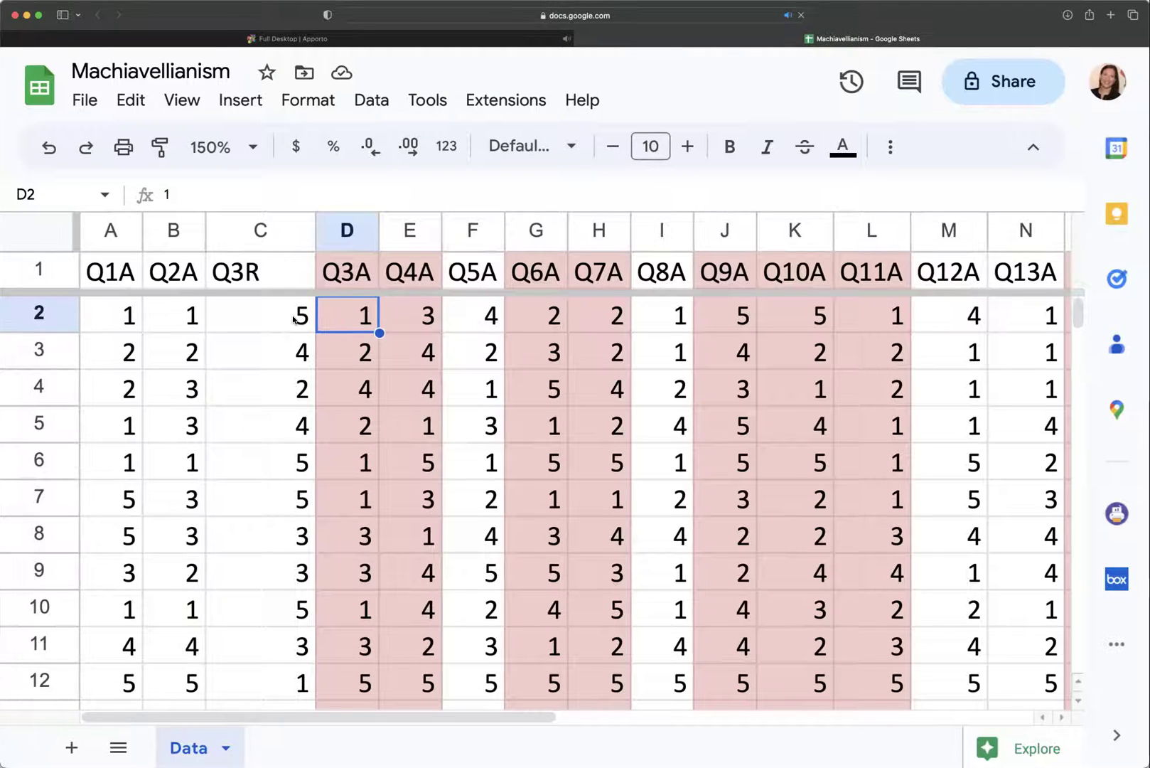
pyautogui.press('Left')
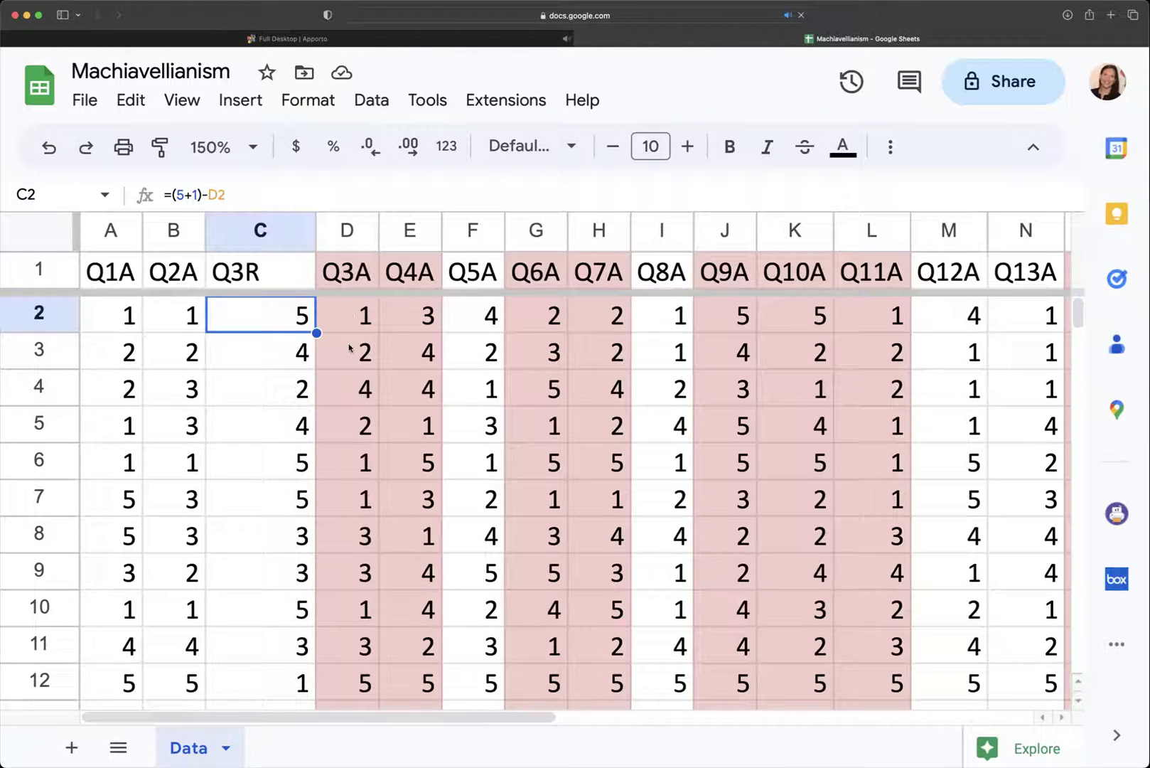
pyautogui.click(288, 359)
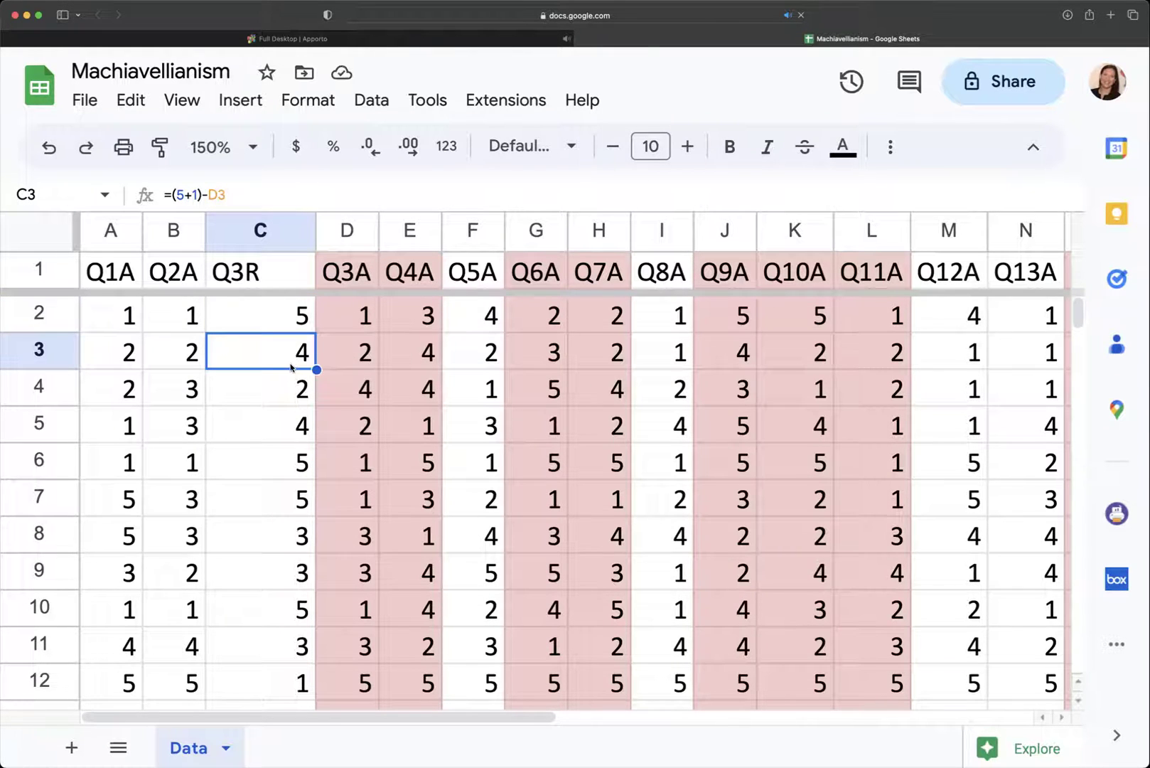
pyautogui.click(289, 381)
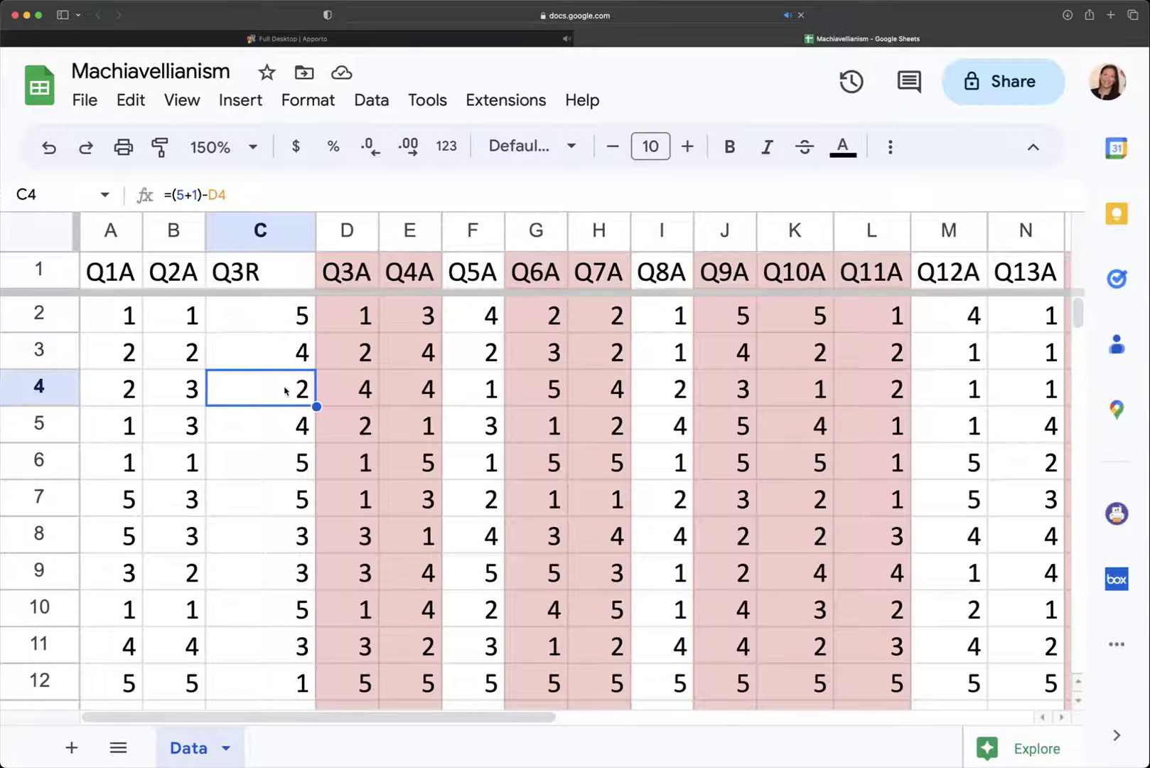
pyautogui.click(347, 391)
pyautogui.click(285, 390)
pyautogui.click(349, 435)
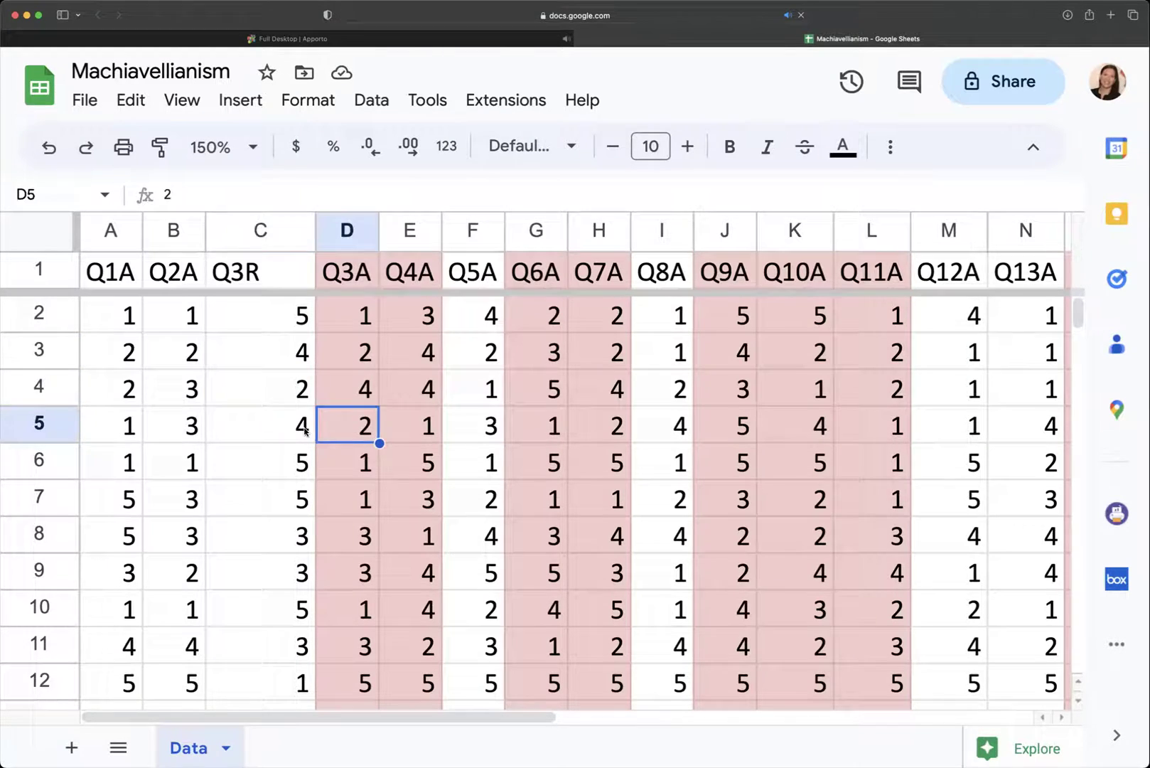
pyautogui.click(311, 437)
pyautogui.click(274, 463)
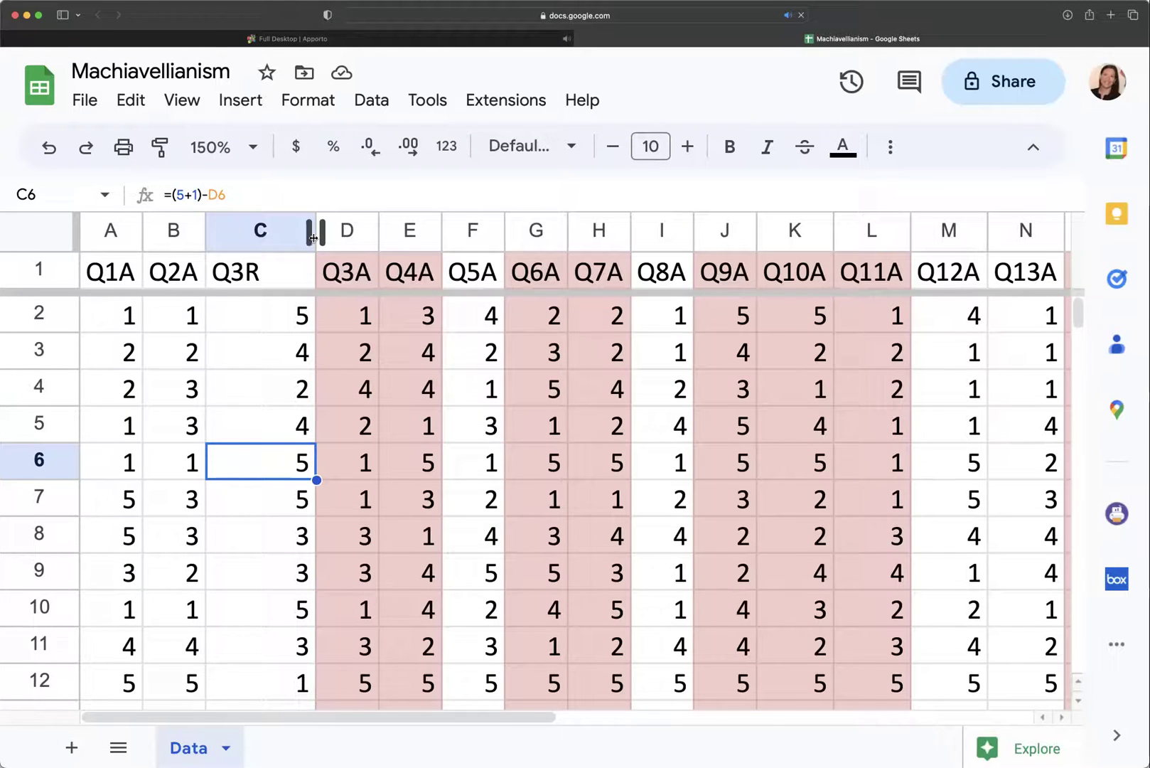
# - Highlight the Q3R column, the original Q3A and Q4A columns, and columns A through C in turn
pyautogui.click(271, 234)
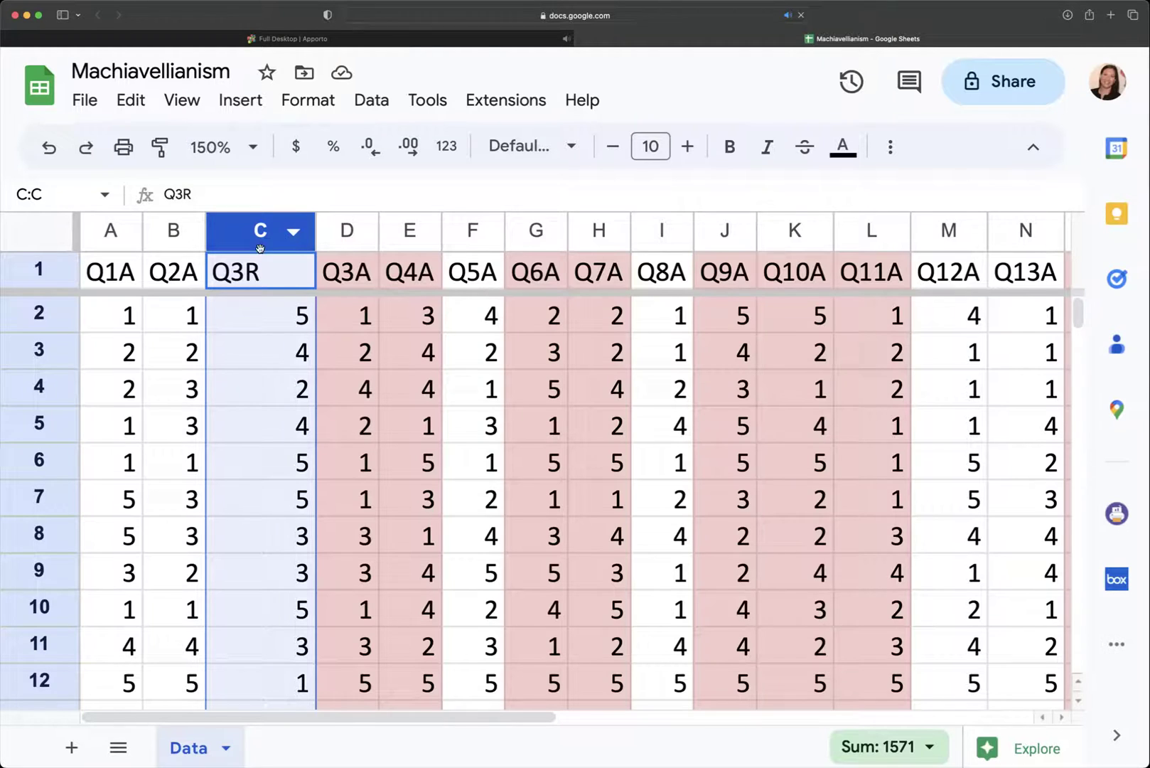
pyautogui.moveTo(346, 231); pyautogui.dragTo(390, 232)
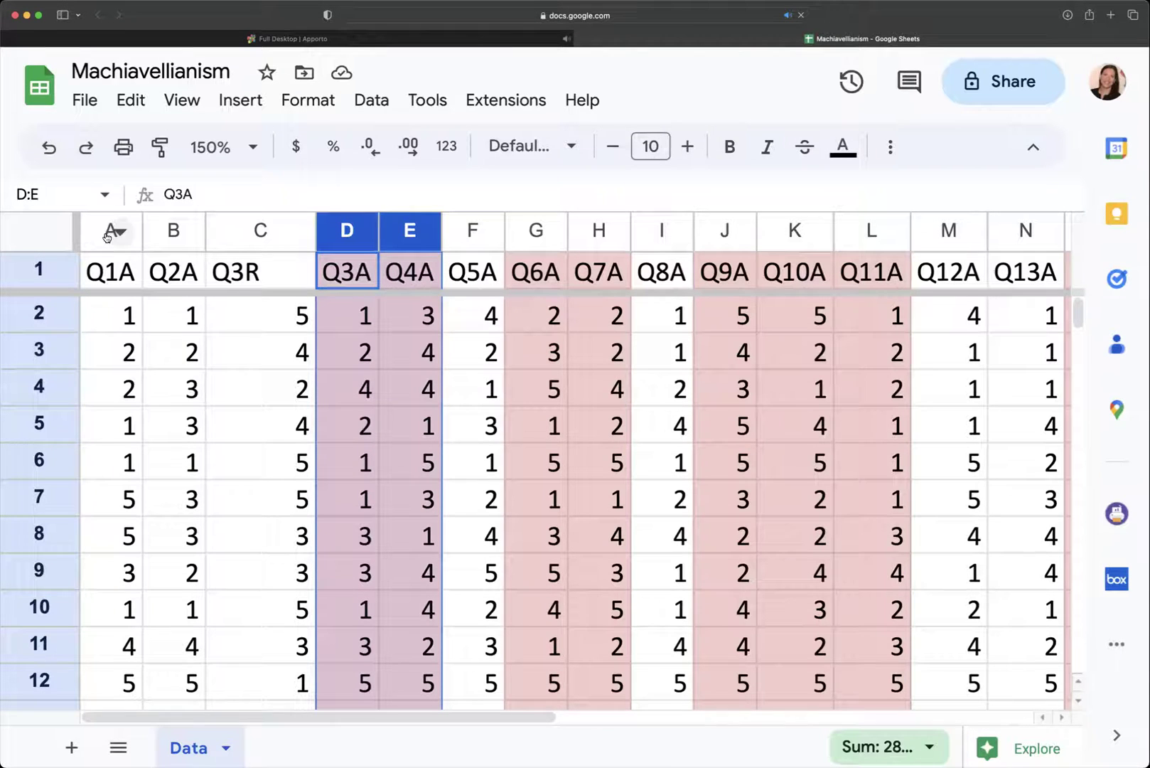
pyautogui.moveTo(107, 237); pyautogui.dragTo(295, 232)
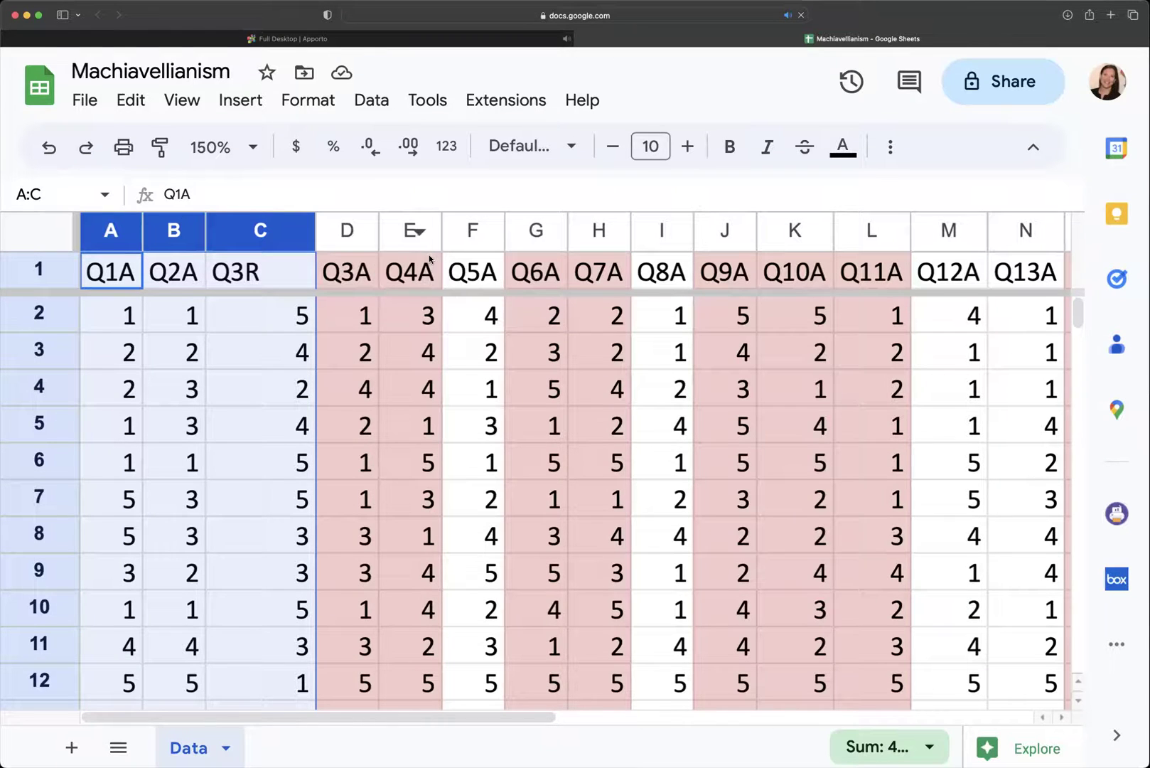
# - Check the headers of the recoded Q3R and Q4R columns beside their shaded original items
pyautogui.click(249, 278)
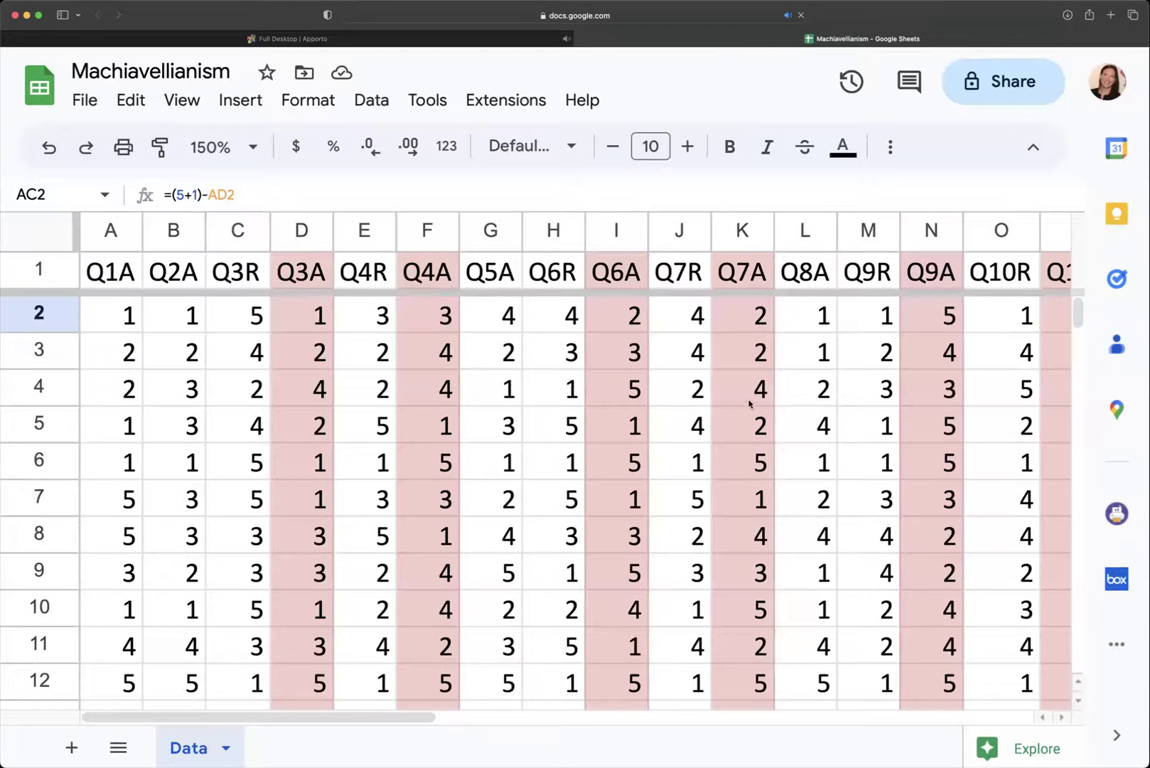
pyautogui.click(243, 279)
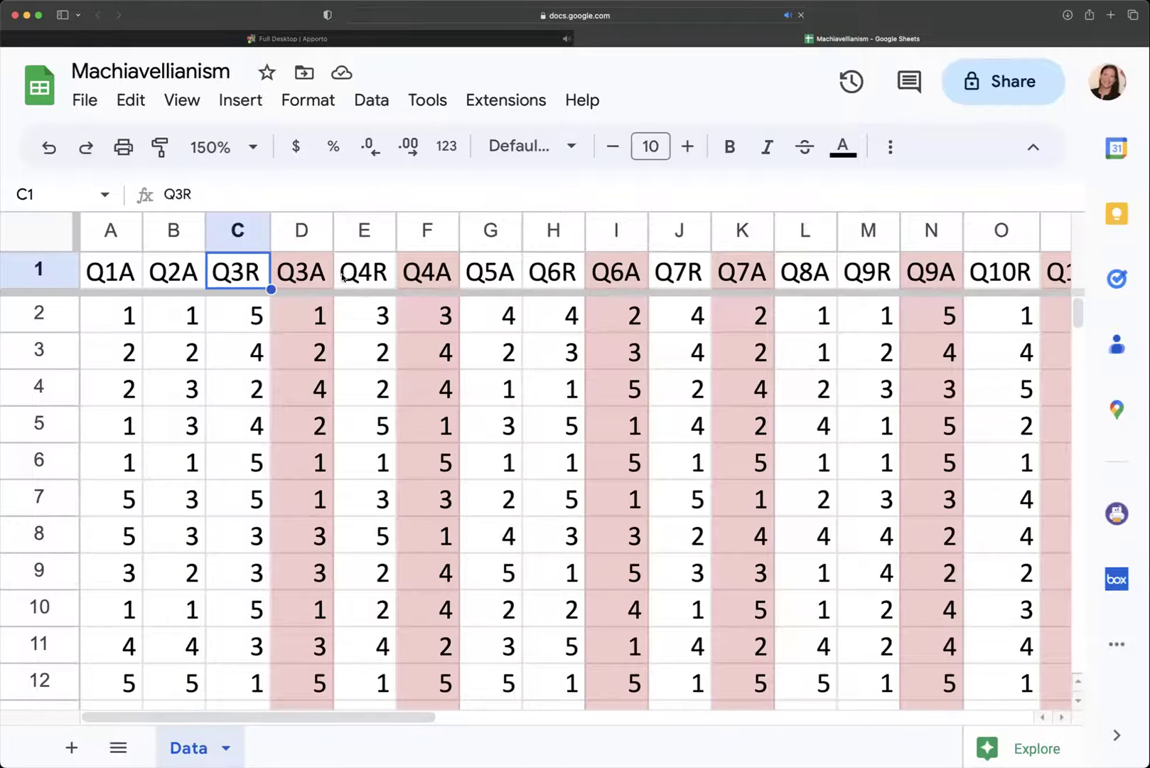
pyautogui.click(366, 276)
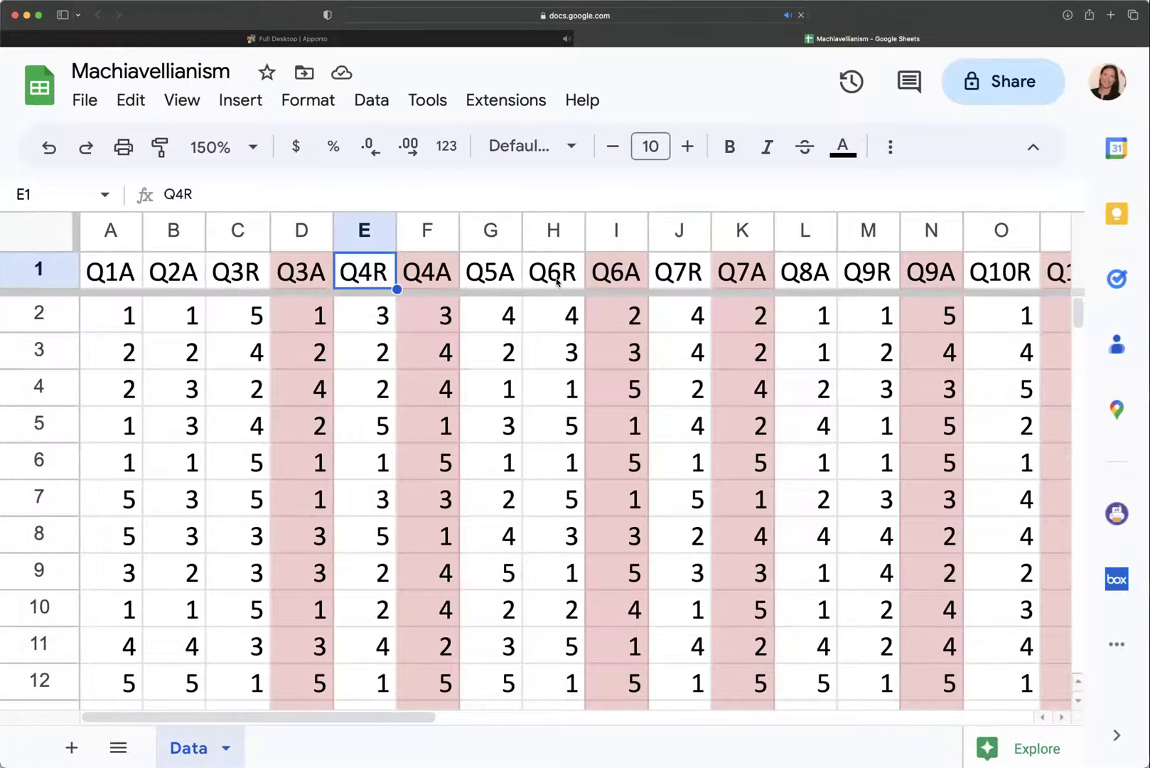
# - Move the original Q3A, Q19A and Q17A columns to the end of the sheet after religion, ordered Q3A, Q17A, Q19A
pyautogui.click(299, 236)
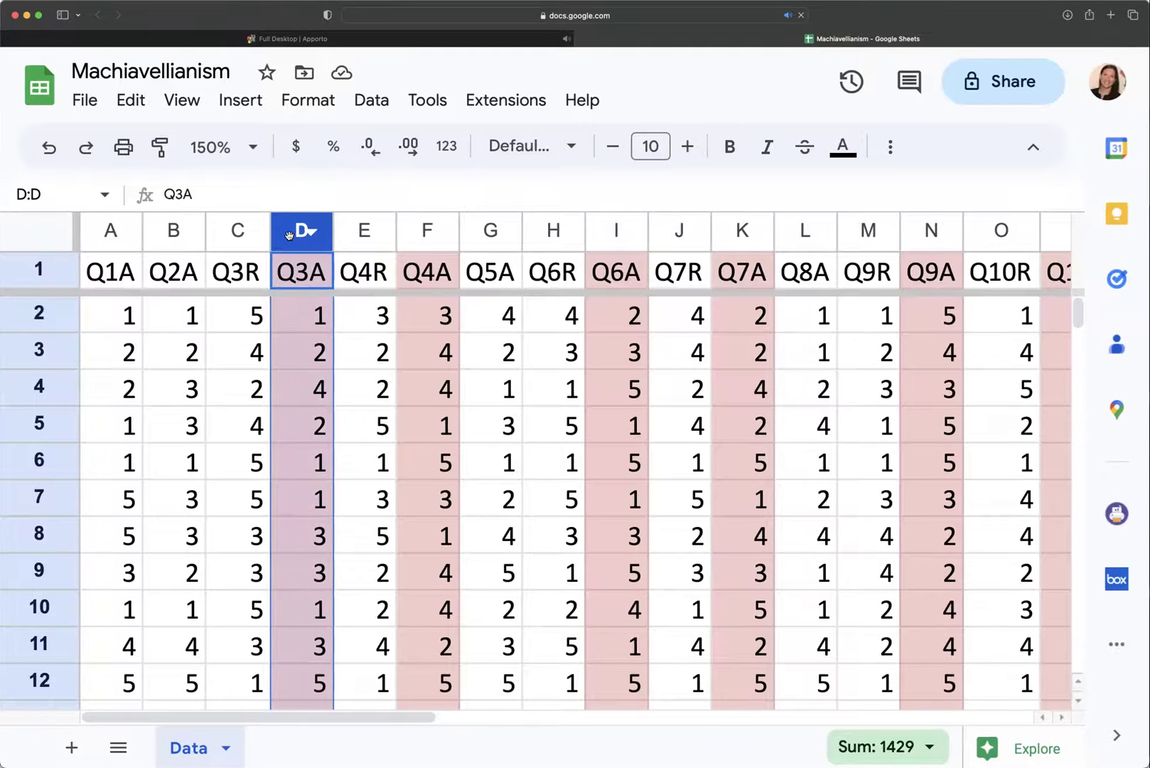
pyautogui.moveTo(288, 234); pyautogui.dragTo(1031, 278)
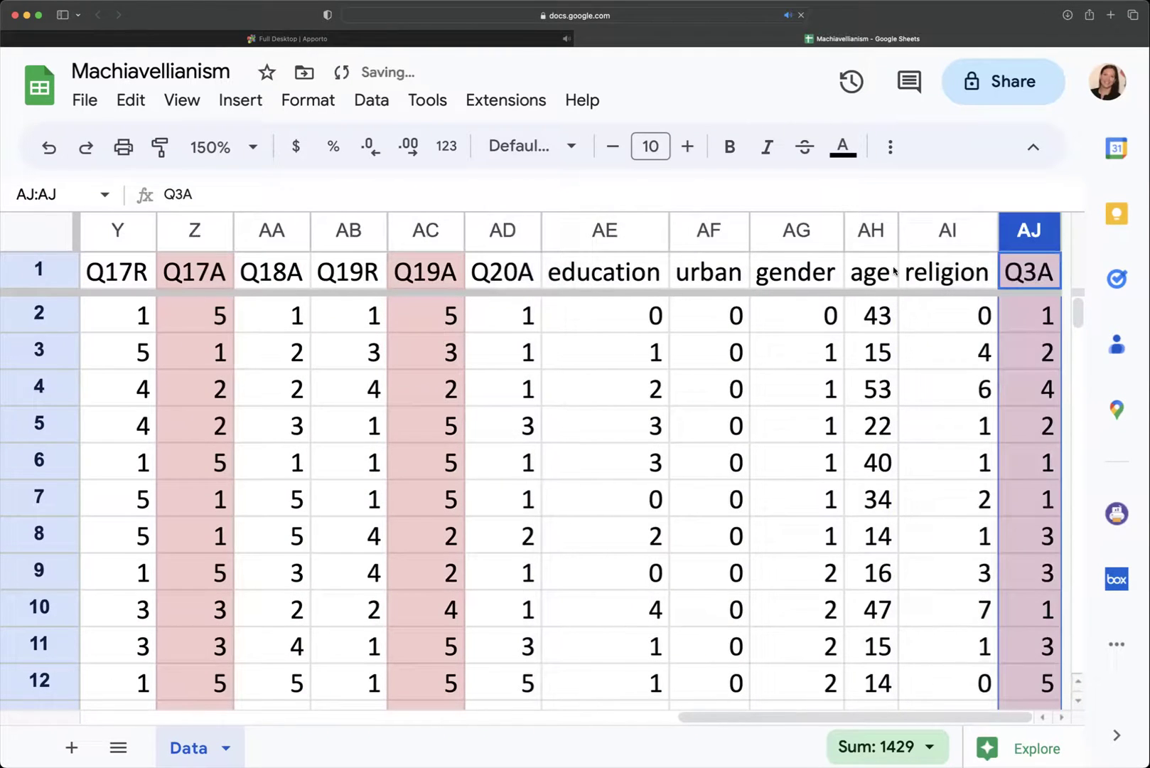
pyautogui.moveTo(404, 235); pyautogui.dragTo(1031, 247)
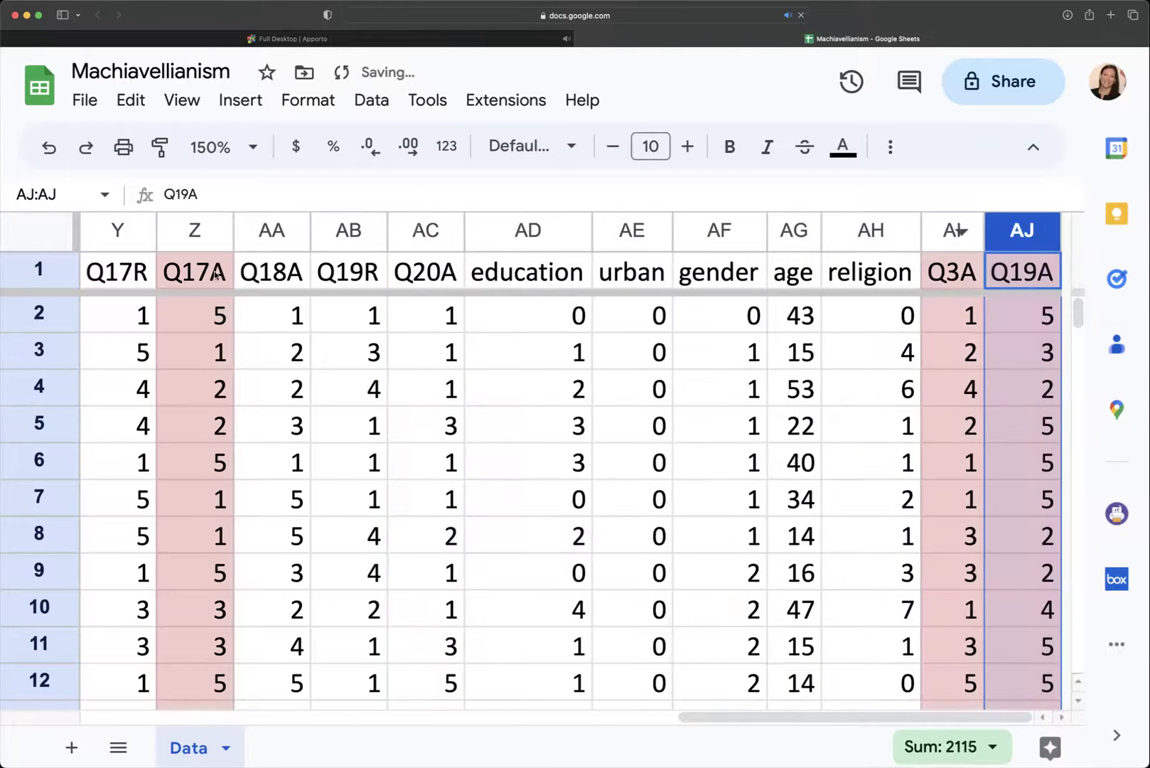
pyautogui.click(194, 229)
pyautogui.moveTo(194, 229); pyautogui.dragTo(1001, 288)
pyautogui.moveTo(960, 241); pyautogui.dragTo(956, 242)
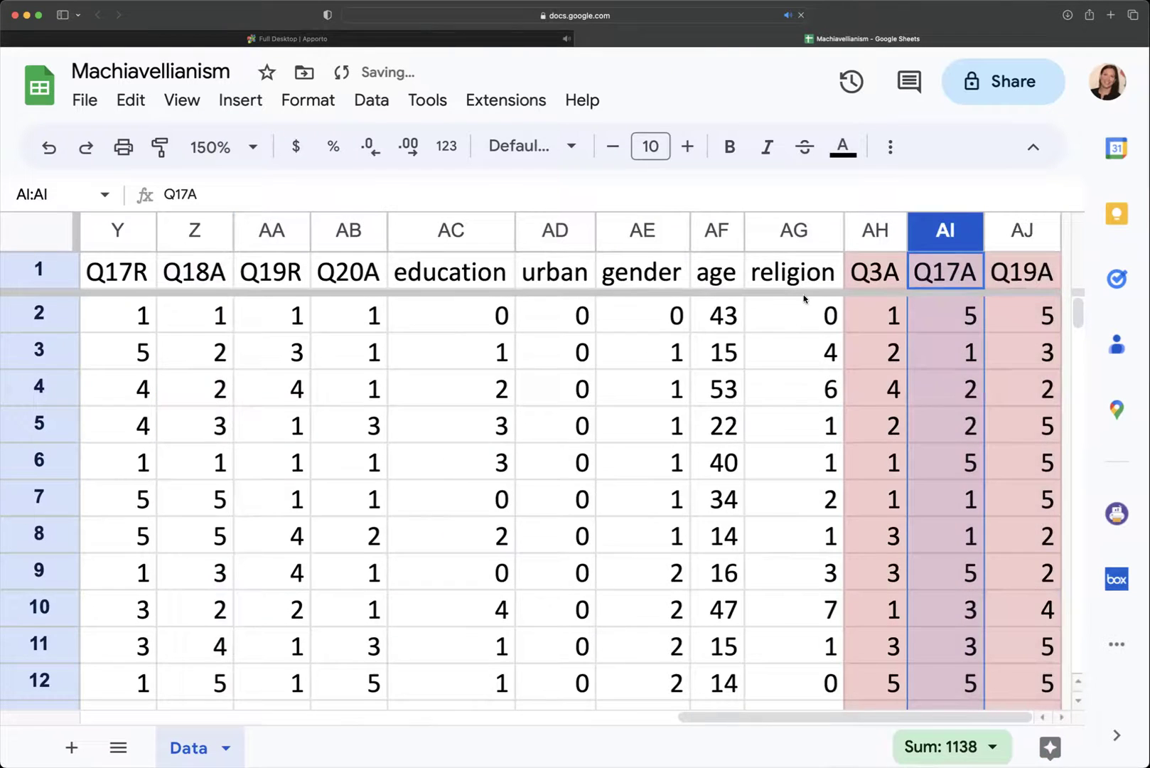
# - Review the rearranged columns from Q1A to the shaded originals at the end, highlighting headers Q14R through Q20A and the education column
pyautogui.hscroll(-5, 797, 295)
pyautogui.hscroll(-1, 781, 294)
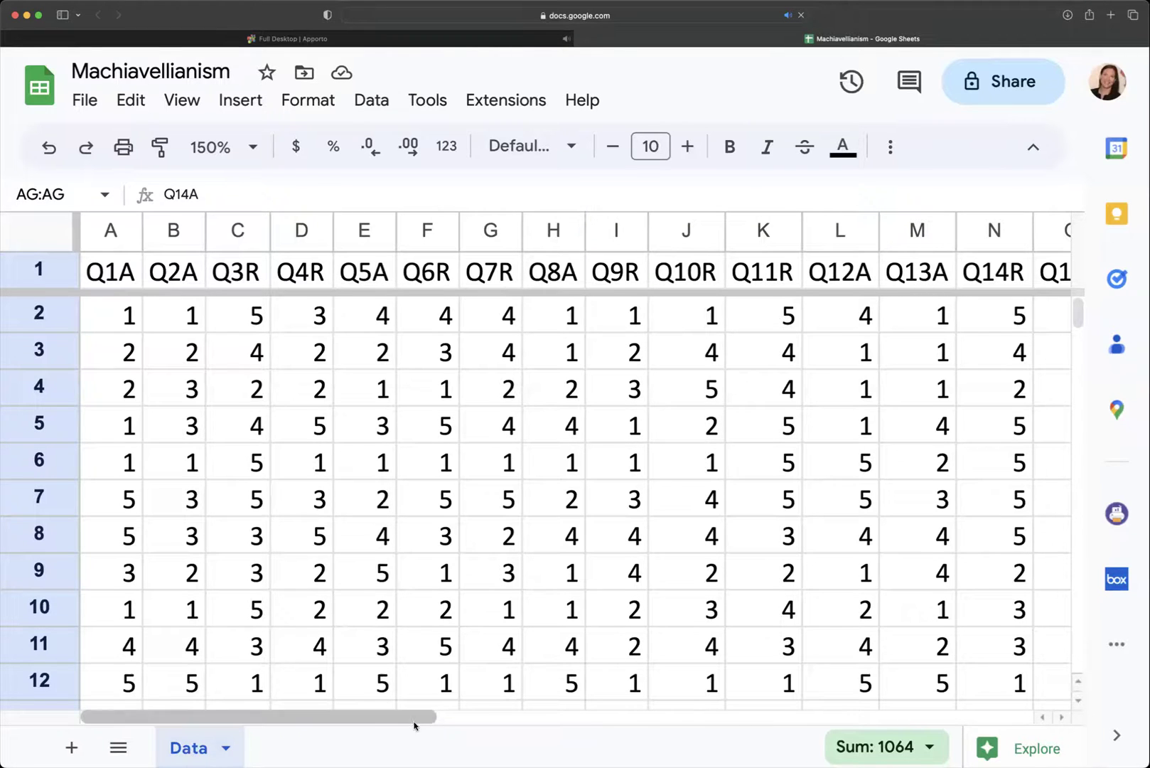
pyautogui.moveTo(373, 716); pyautogui.dragTo(1012, 703)
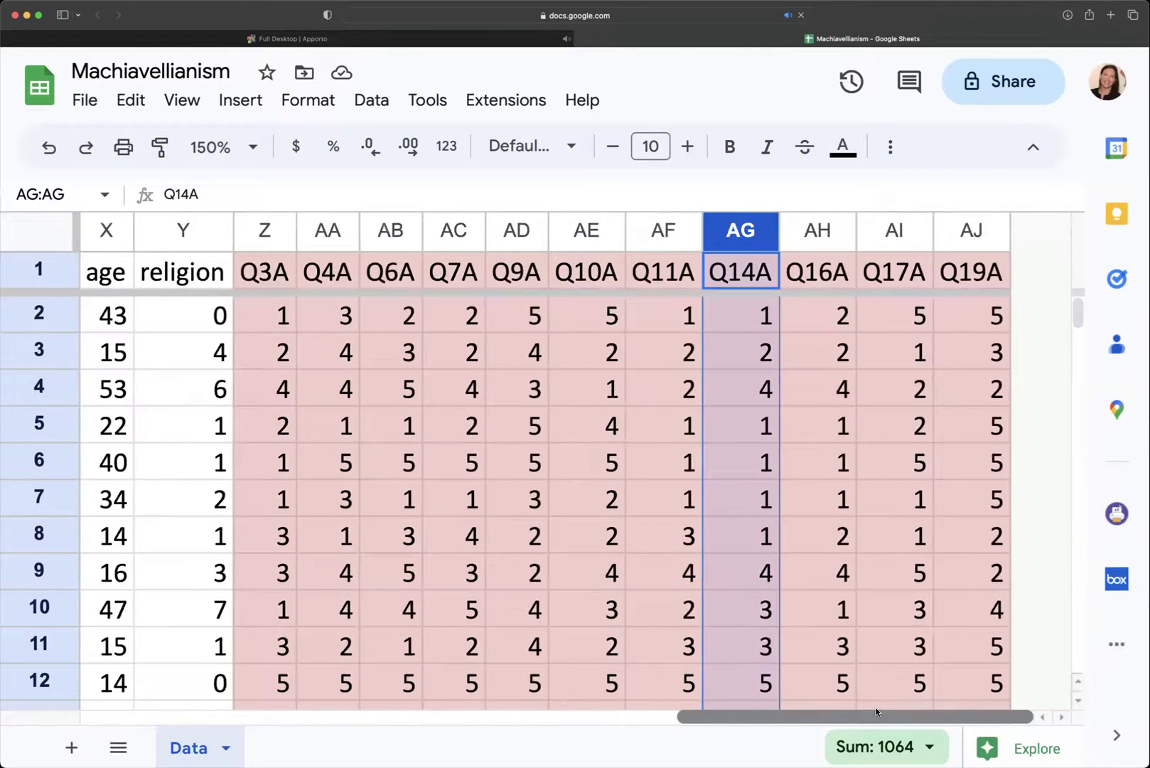
pyautogui.moveTo(877, 710); pyautogui.dragTo(604, 712)
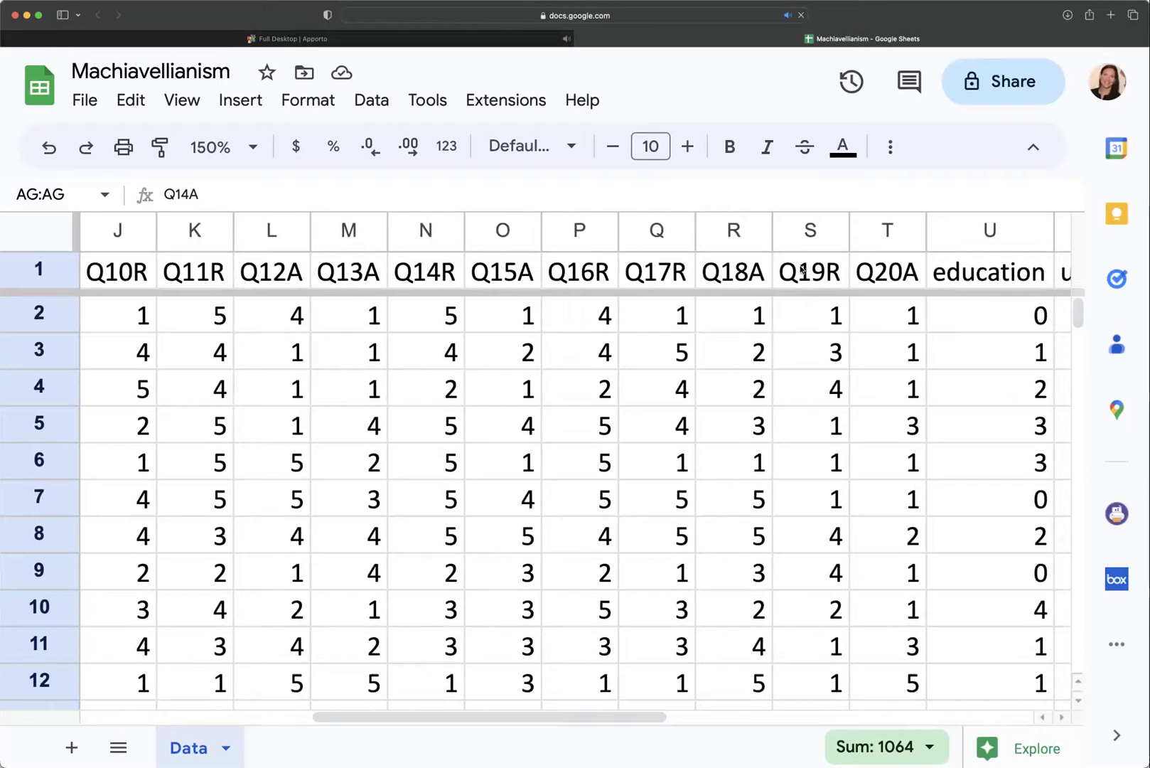
pyautogui.moveTo(875, 272); pyautogui.dragTo(398, 271)
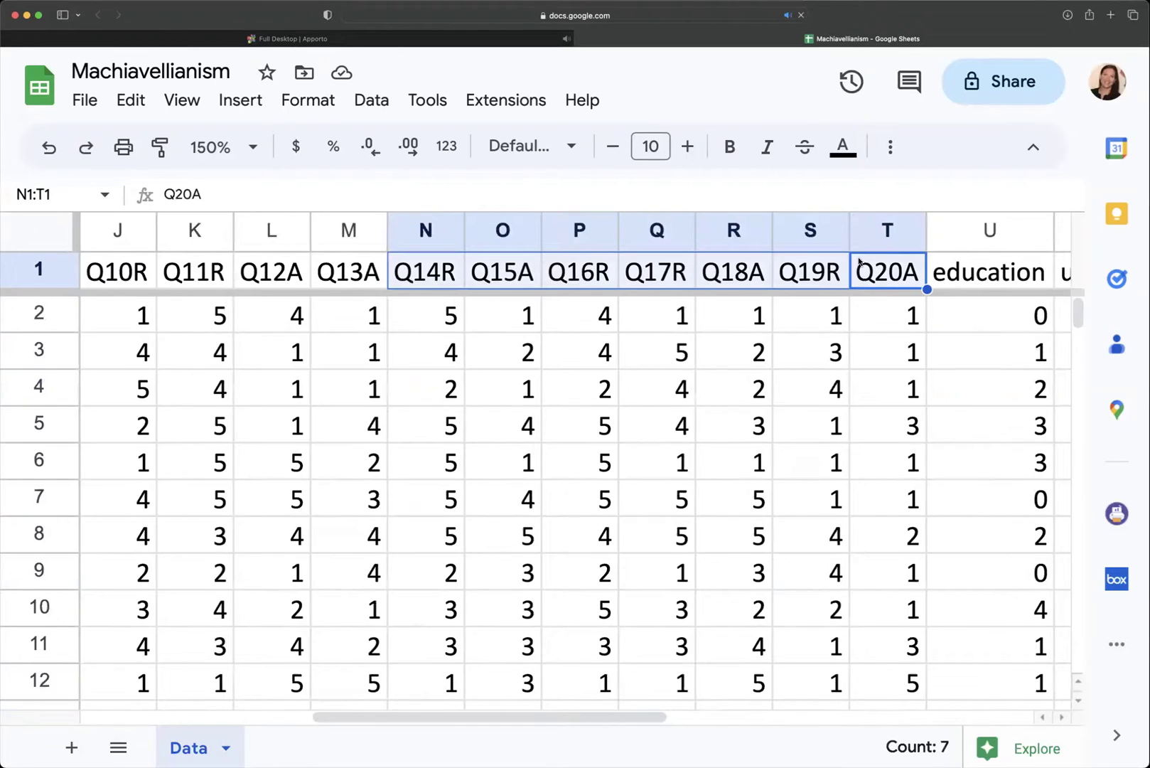
pyautogui.click(965, 233)
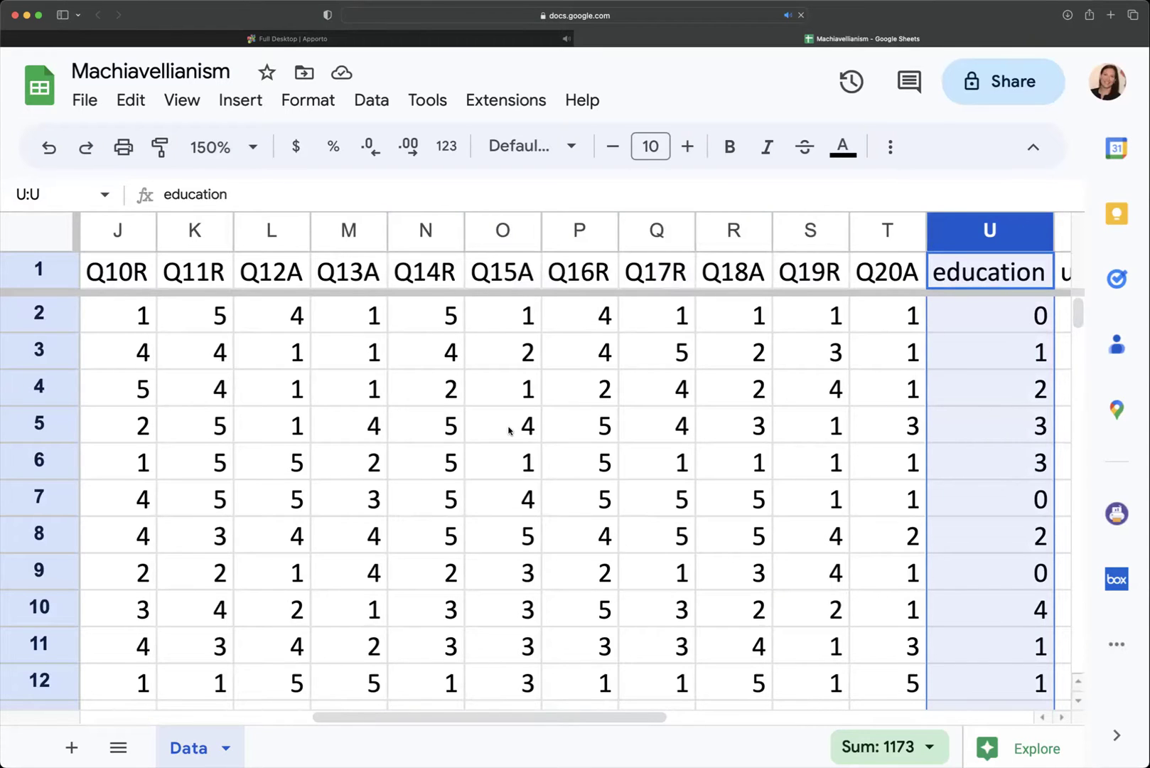
pyautogui.hscroll(-10, 509, 430)
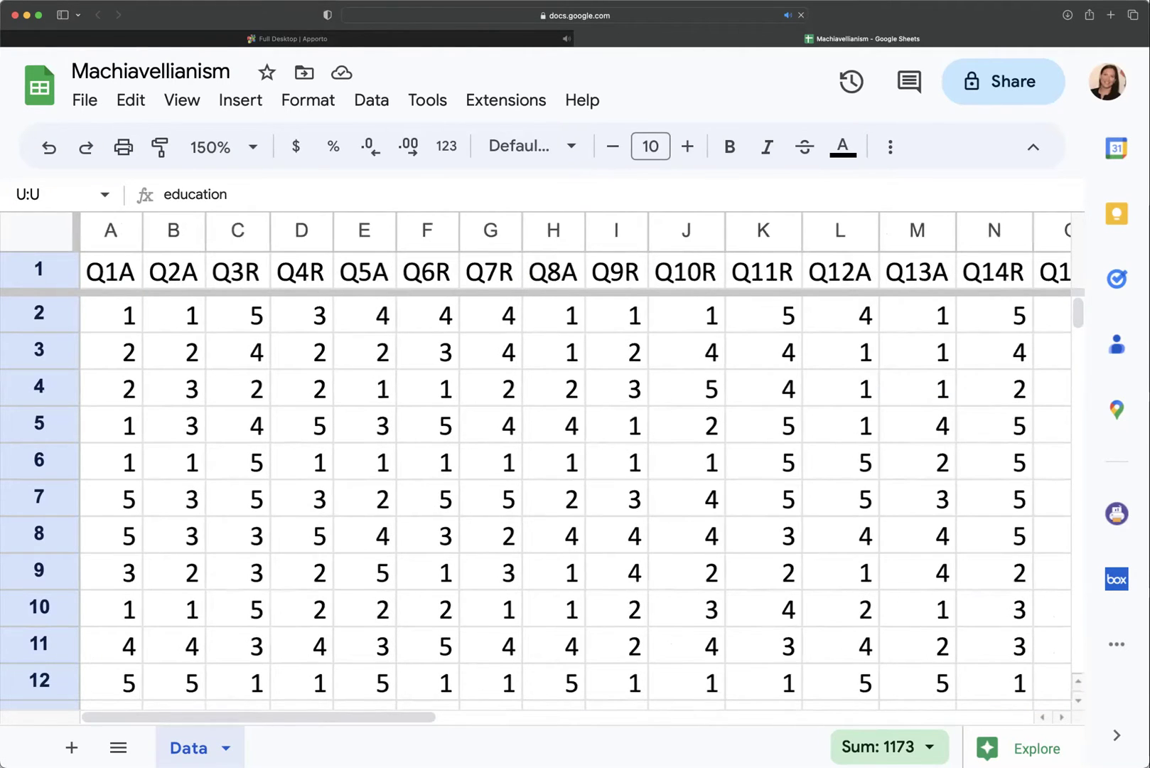